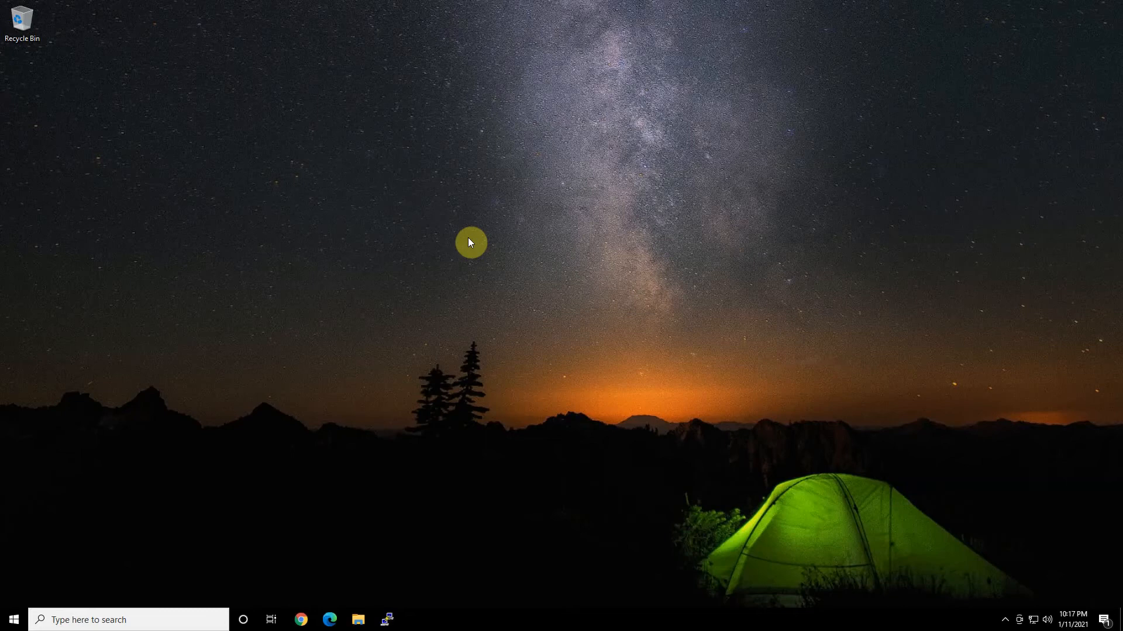
- Open Chrome, go to aws.amazon.com and open the sign-in page for the AWS console
click(301, 620)
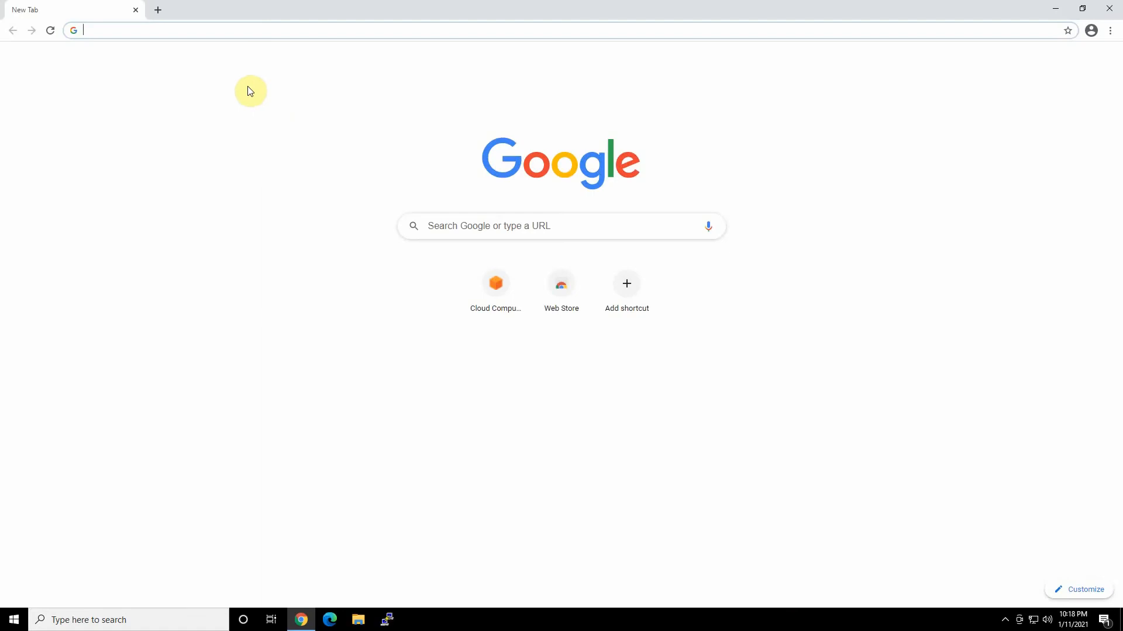
click(231, 36)
text(aws.)
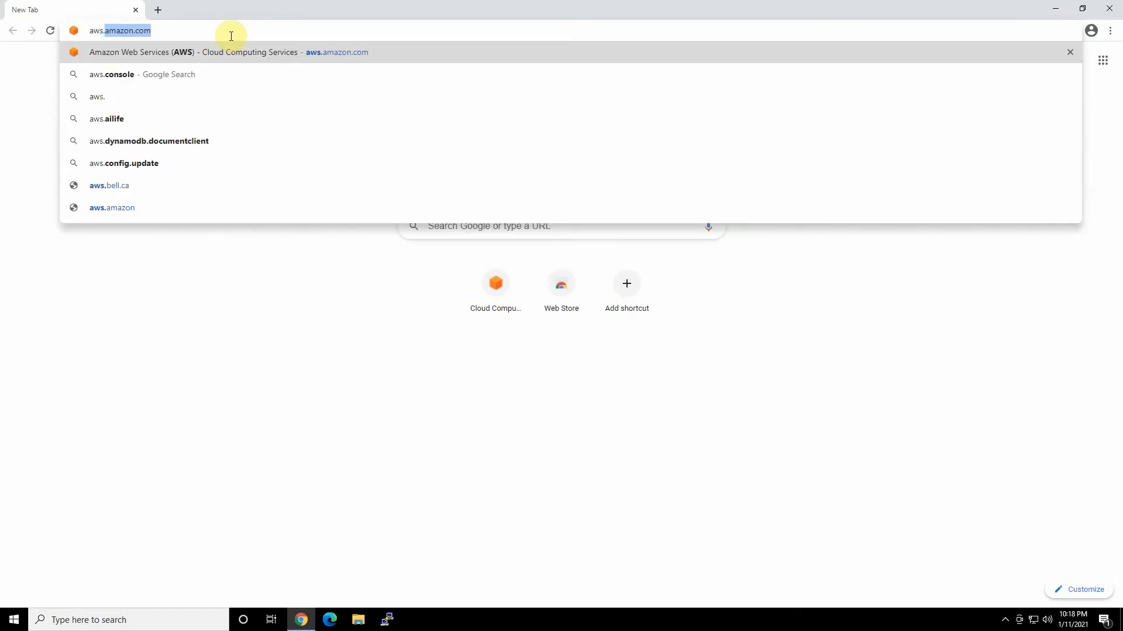
key(Return)
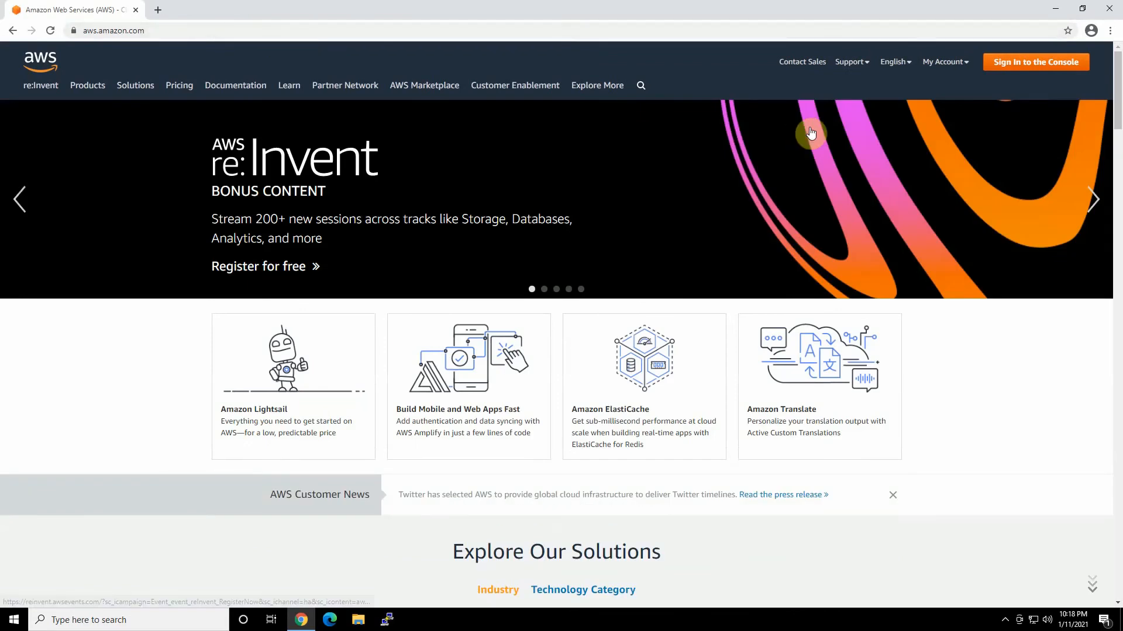
click(1024, 66)
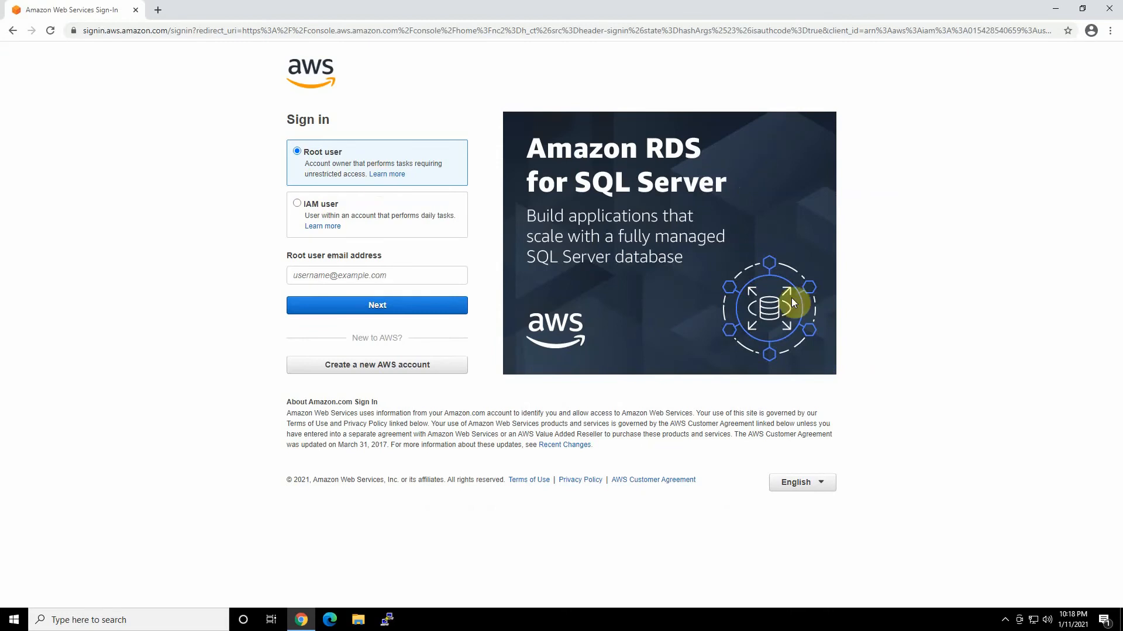
- Sign in as root user with the account's e-mail address and password
click(345, 274)
click(340, 298)
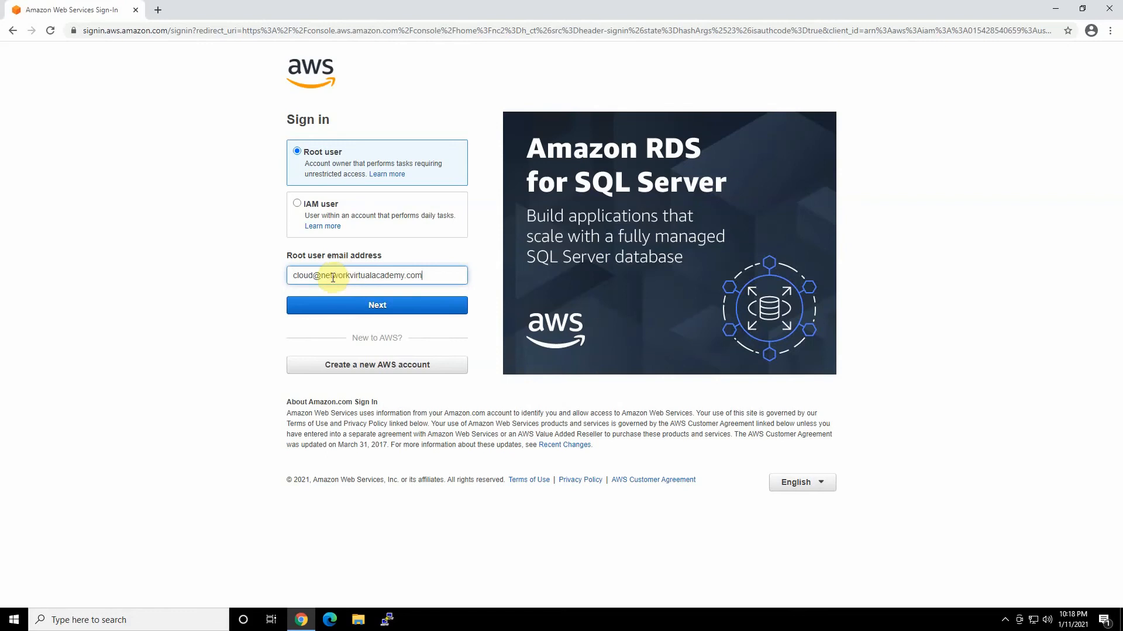
click(357, 305)
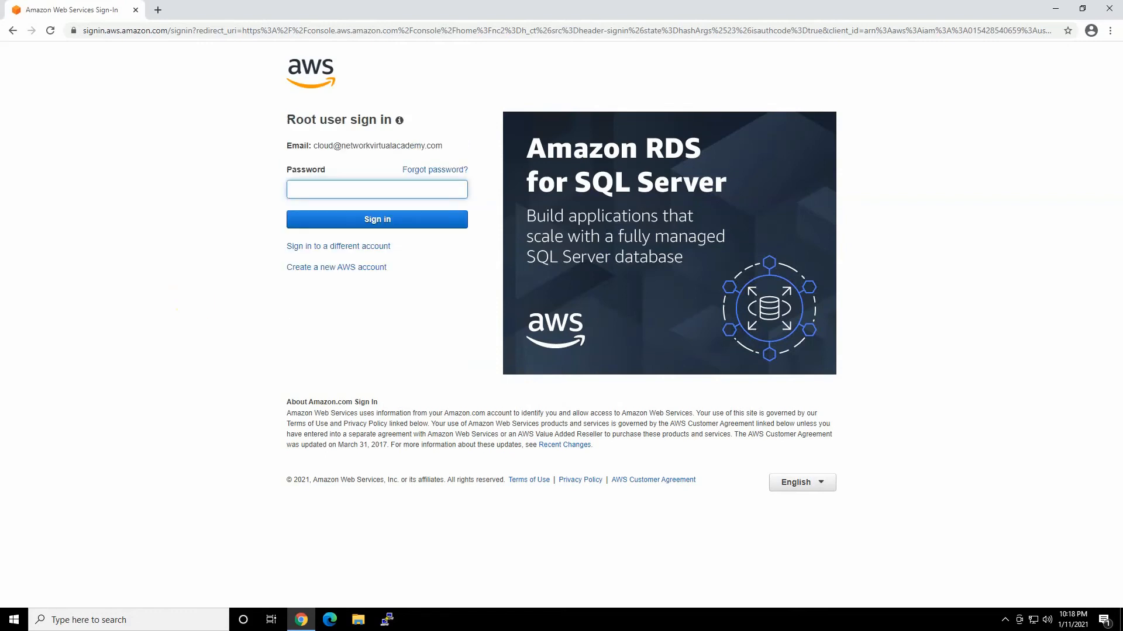
key(ctrl+v)
click(360, 218)
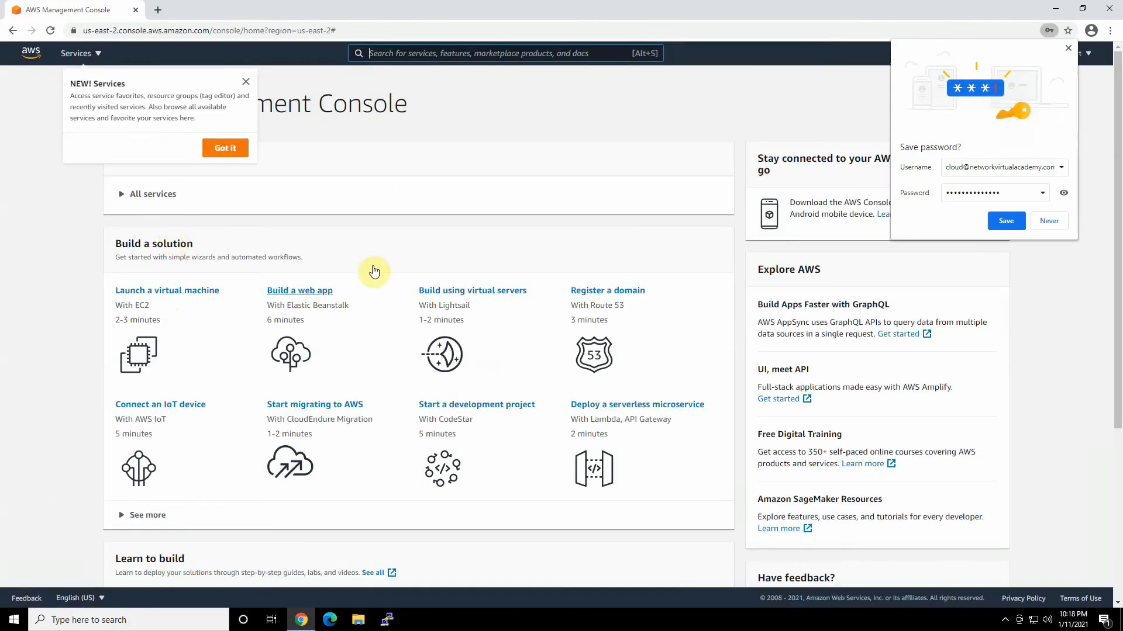
- Save the sign-in password in the browser and dismiss the console's new-feature tips
click(1006, 221)
click(1068, 48)
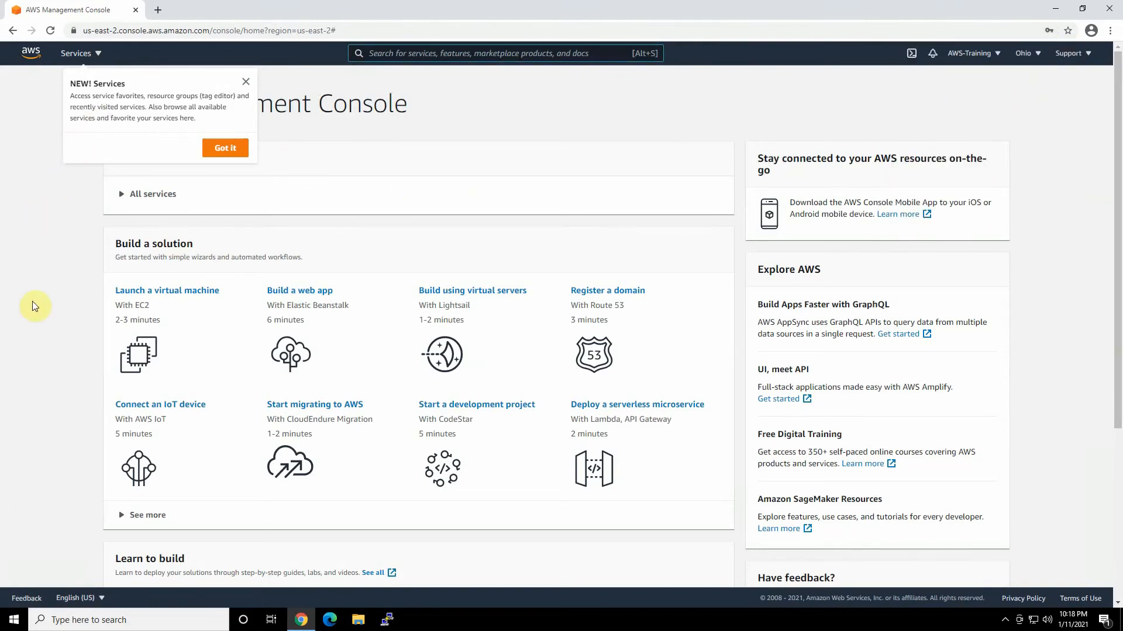
click(79, 54)
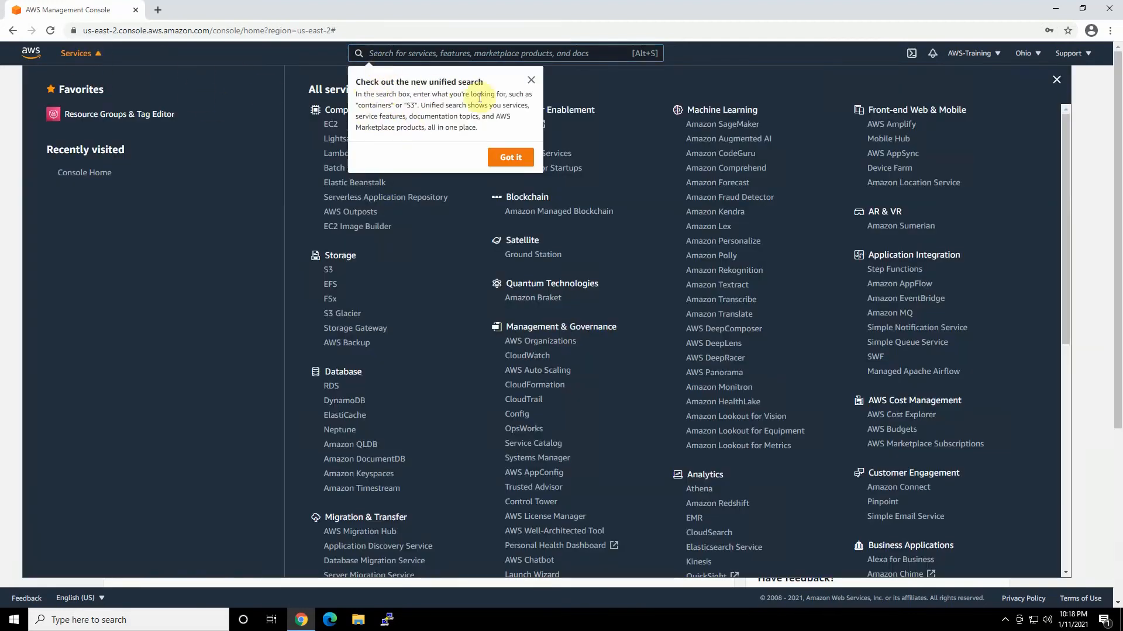
click(511, 156)
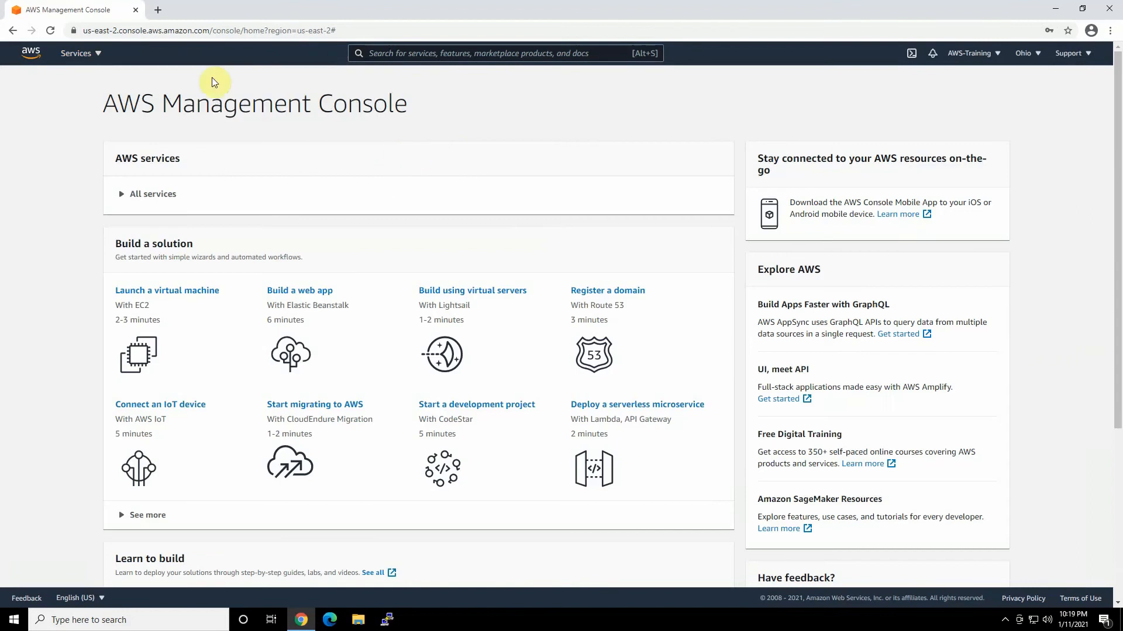
- Look through the list of all AWS services and open EC2 from the Compute group
click(78, 59)
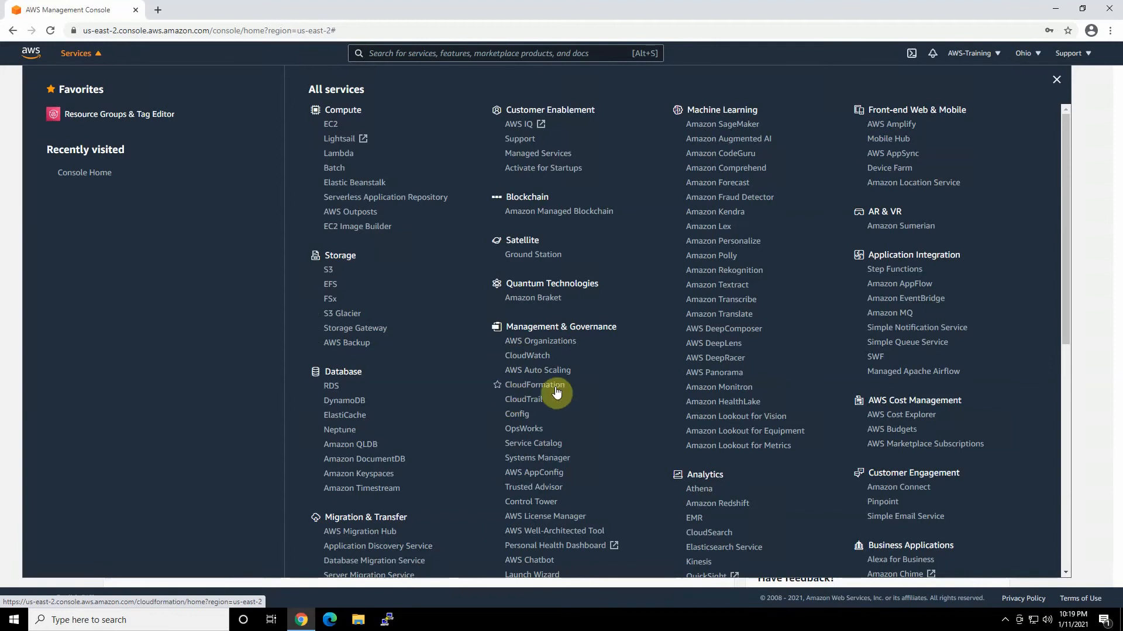
scroll(605, 384, down, 1)
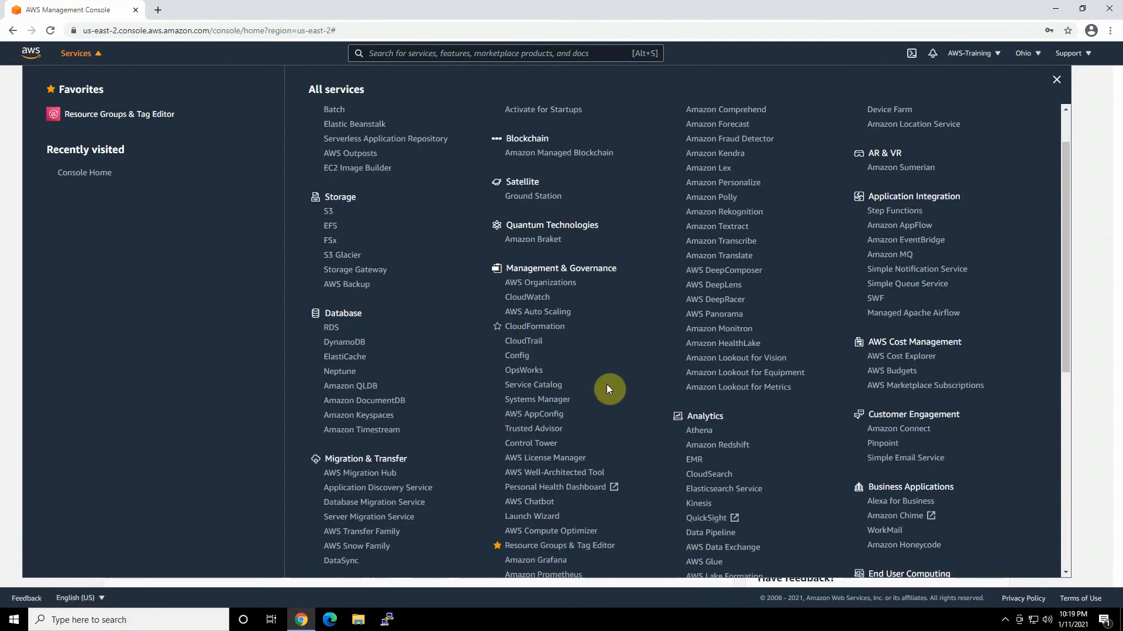
scroll(605, 384, down, 1)
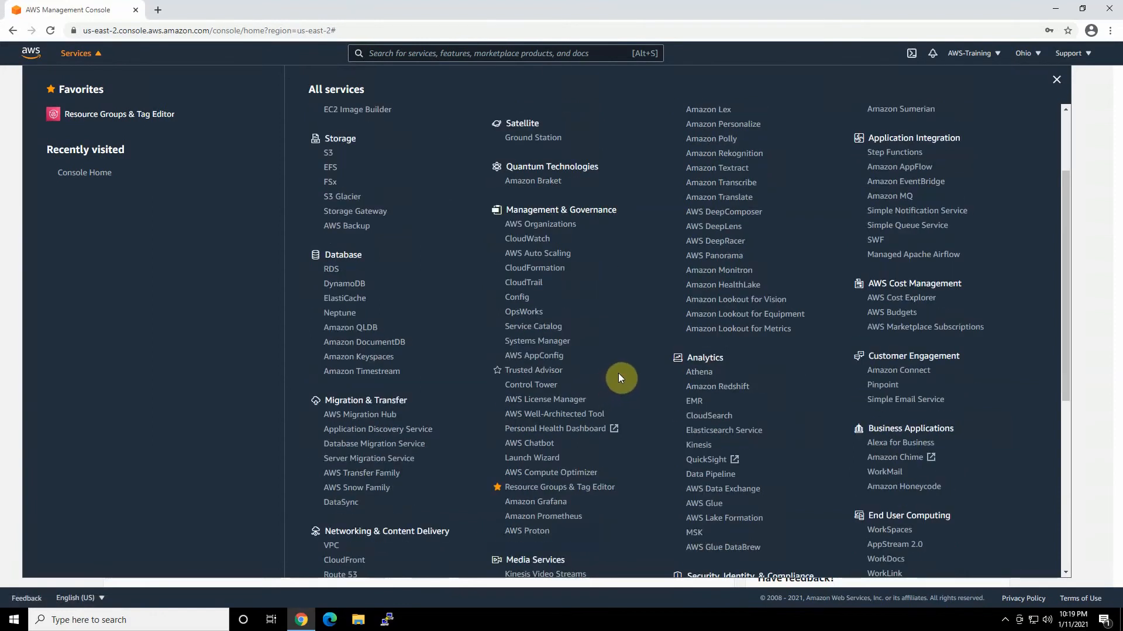
scroll(641, 371, down, 1)
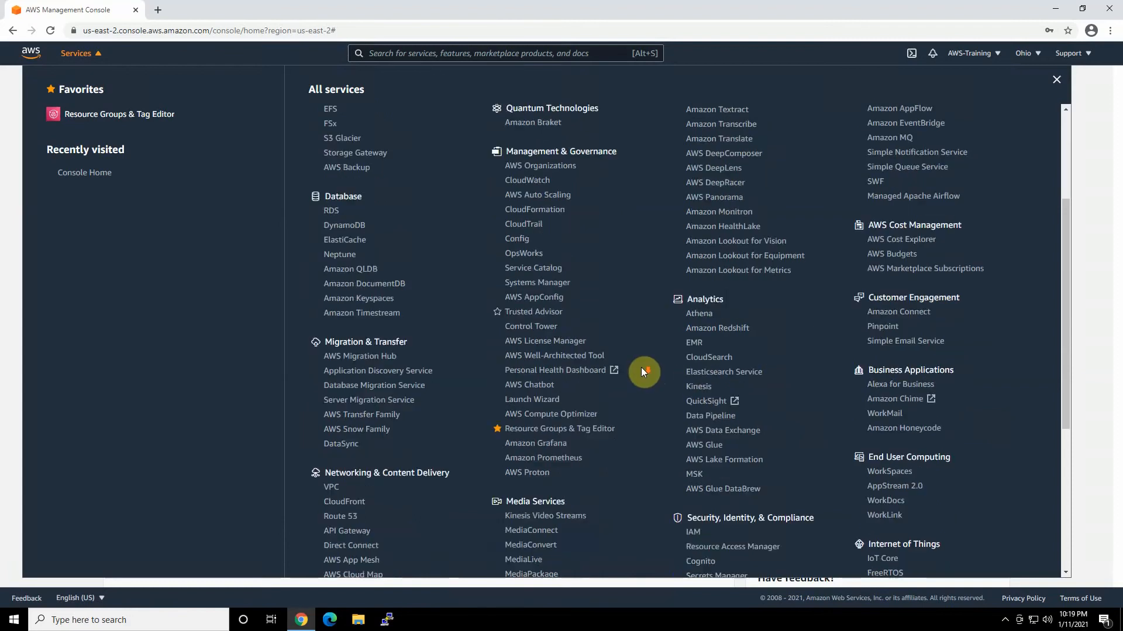
scroll(638, 373, down, 2)
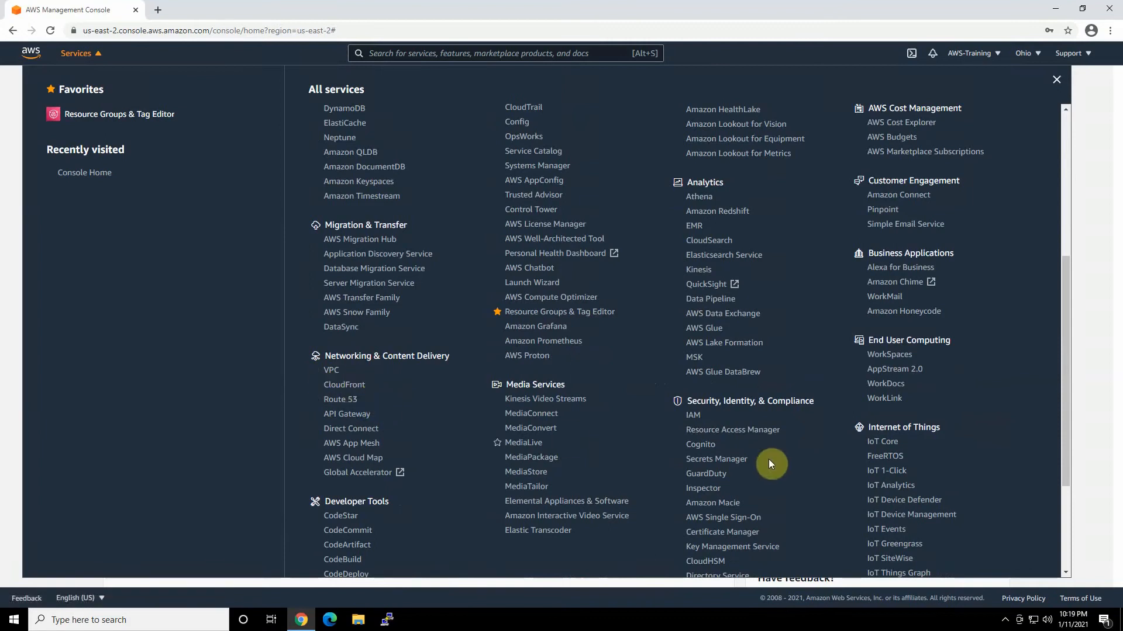
scroll(762, 440, down, 1)
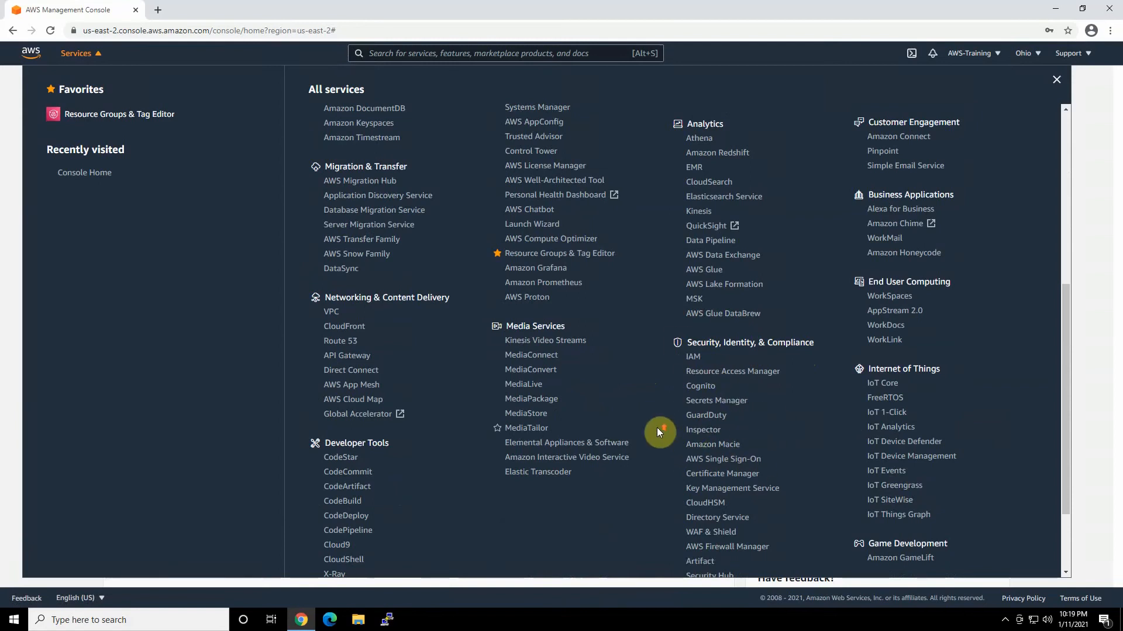
scroll(649, 424, up, 6)
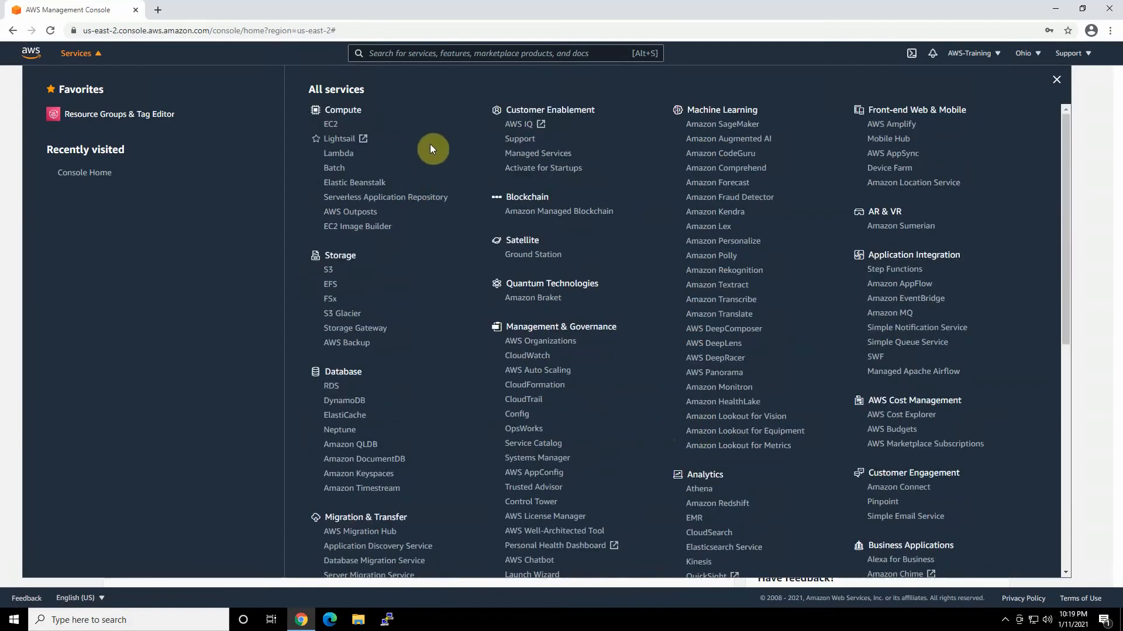
click(331, 126)
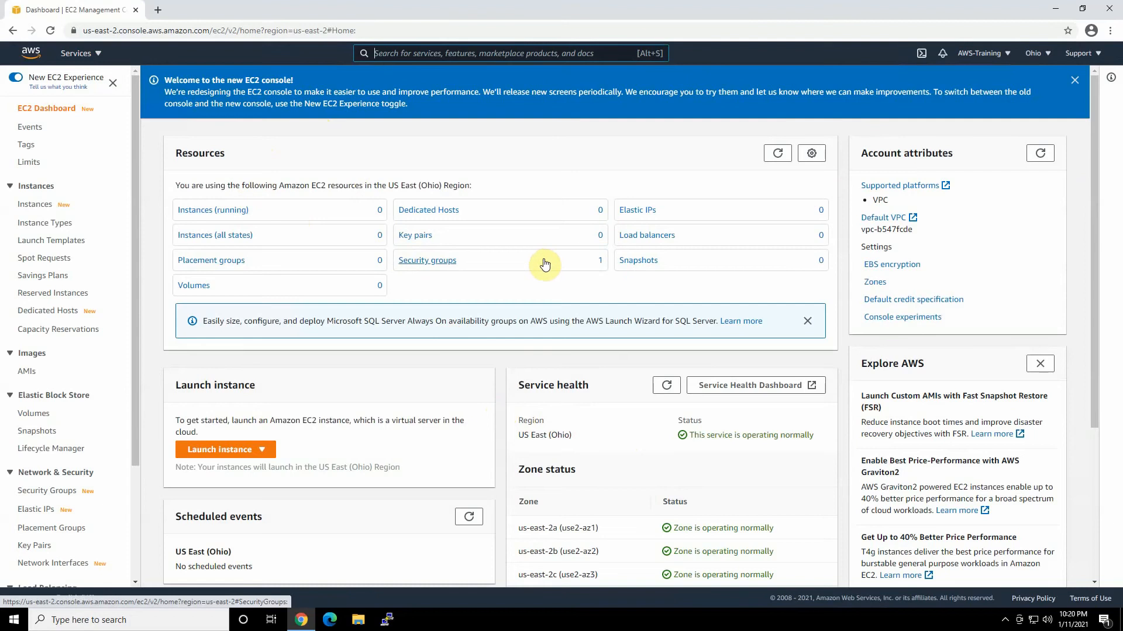
- Look over the EC2 dashboard and switch the region to US West (Oregon), us-west-2
scroll(544, 265, down, 2)
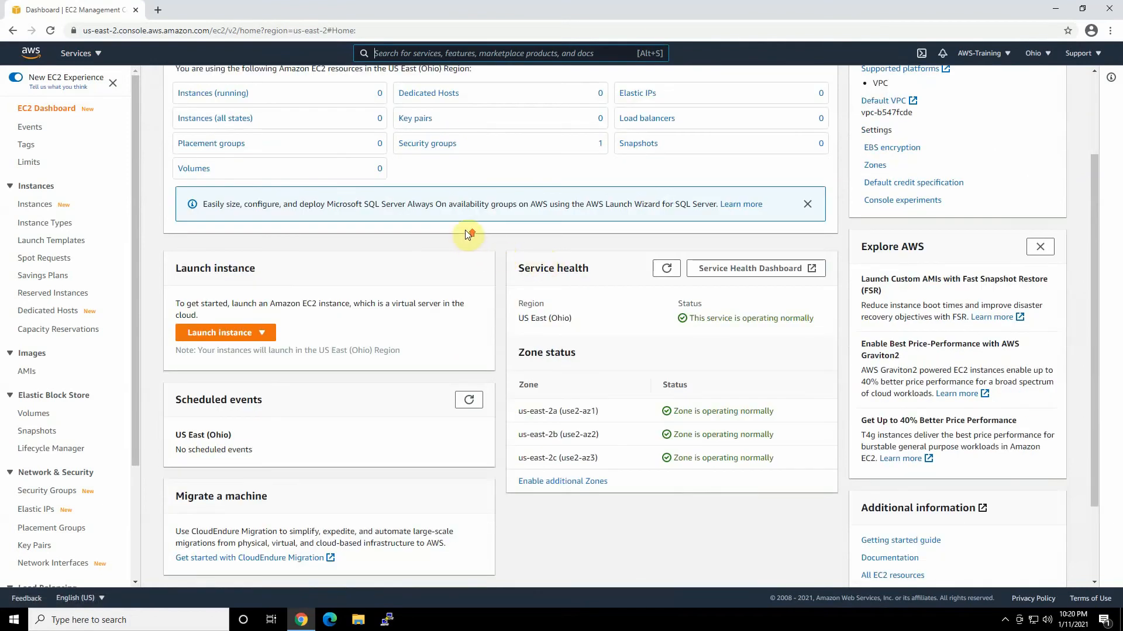
scroll(465, 231, up, 2)
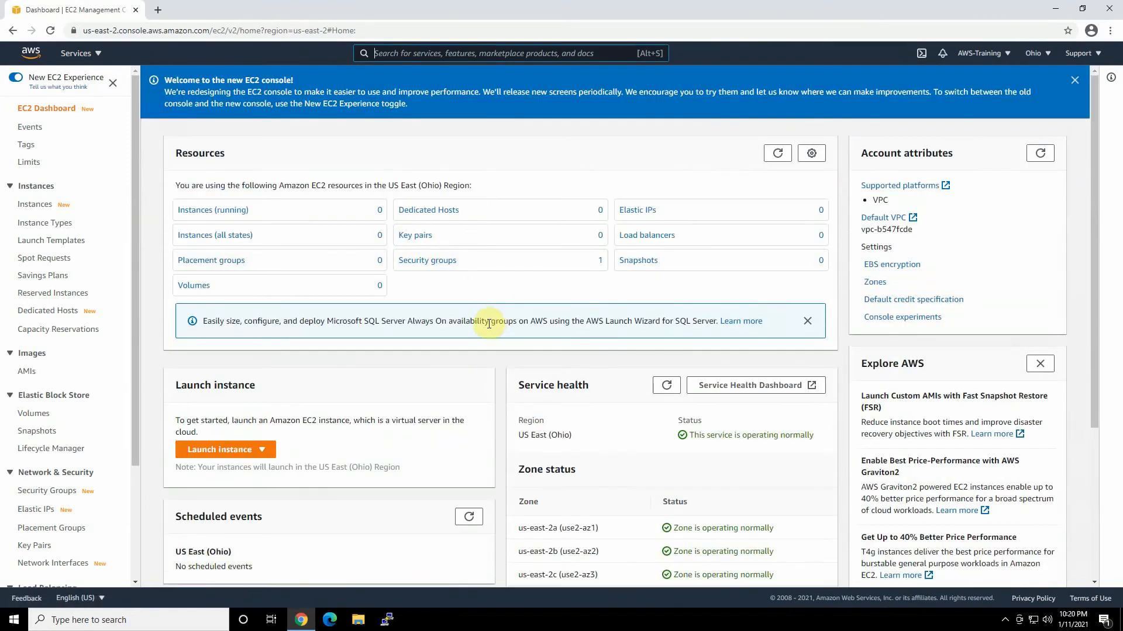
scroll(489, 323, down, 1)
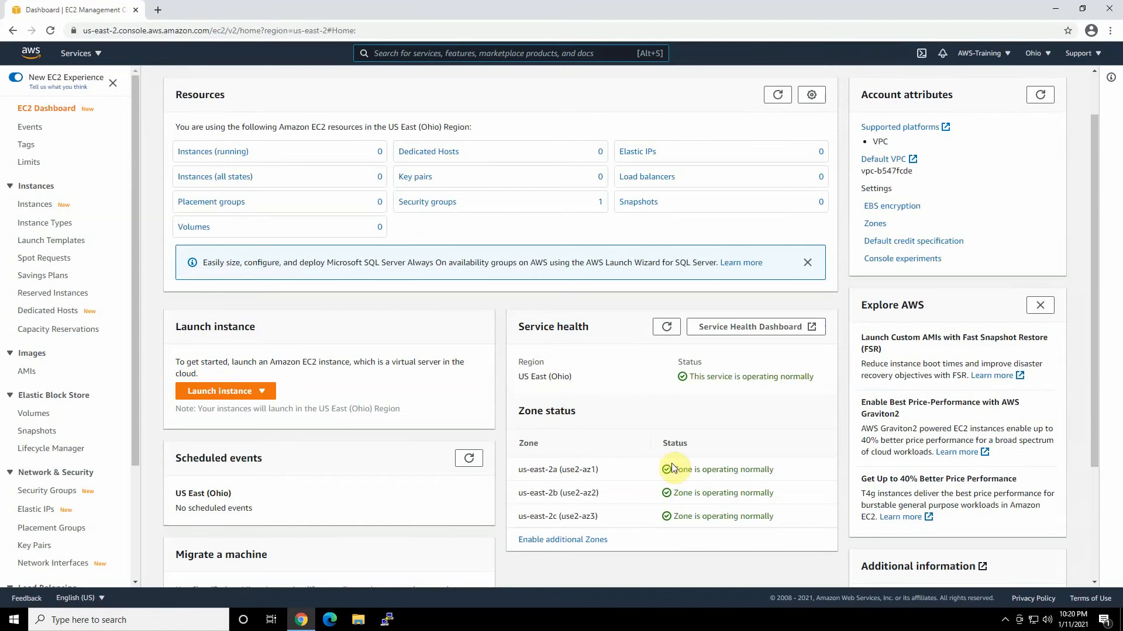
scroll(588, 368, up, 1)
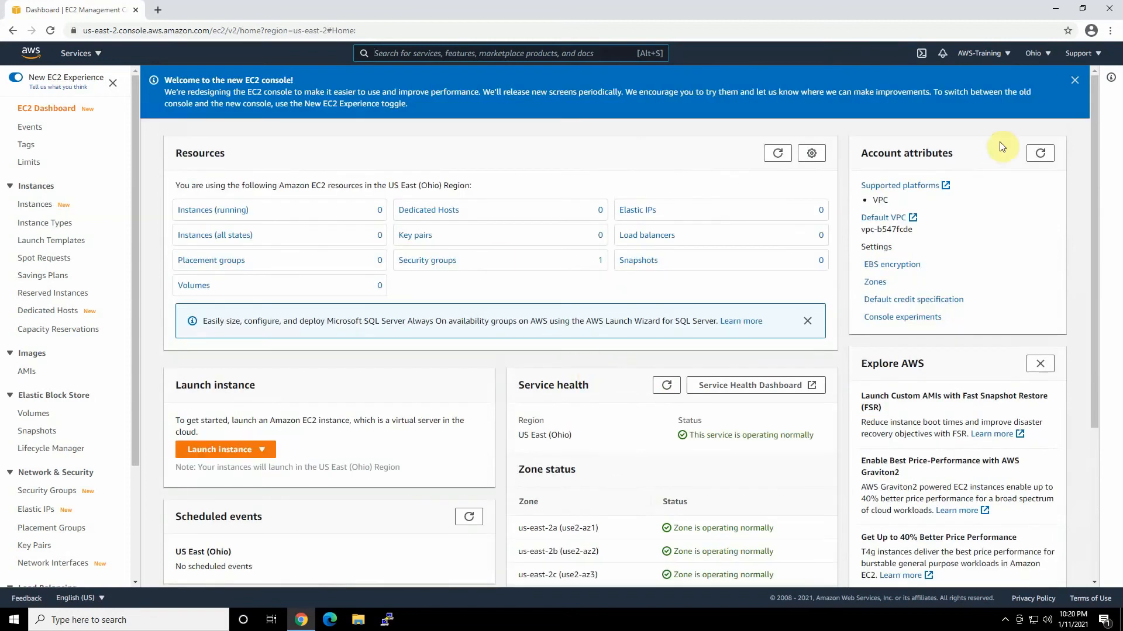
click(1034, 53)
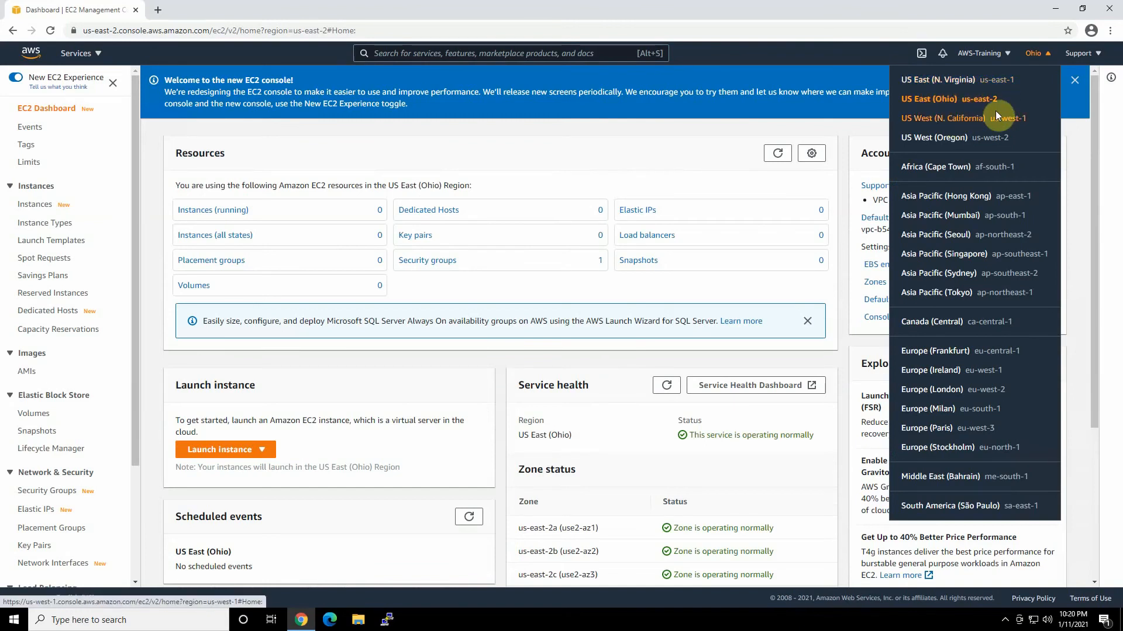
click(952, 143)
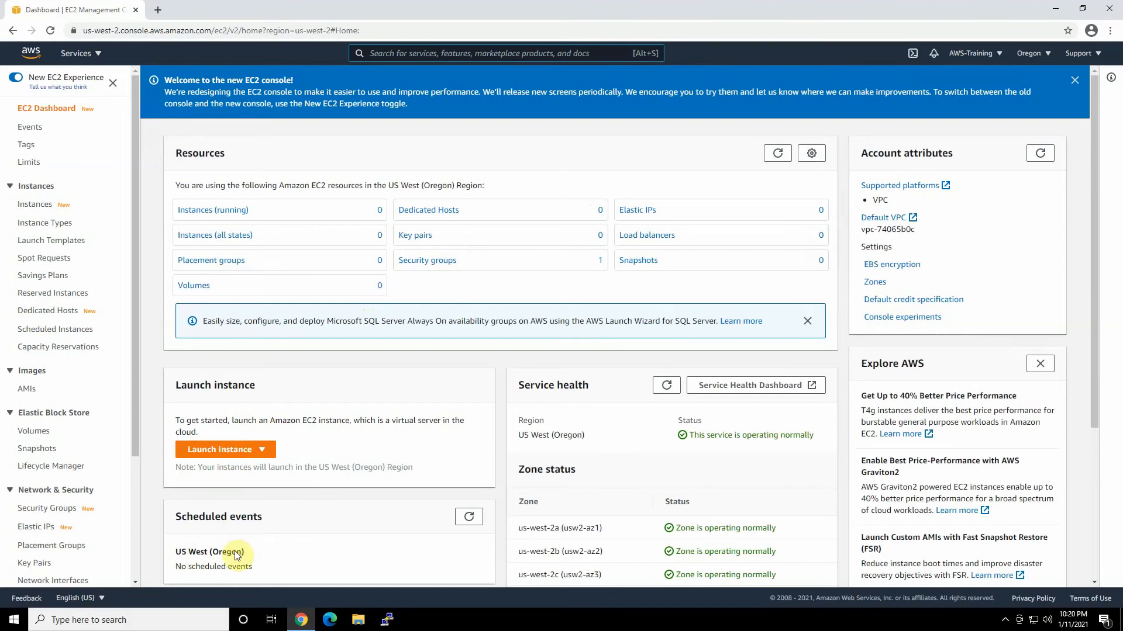
- Start launching an instance, filter the images to free tier only and select the 64-bit (x86) Amazon Linux 2 AMI (HVM), SSD Volume Type
click(247, 457)
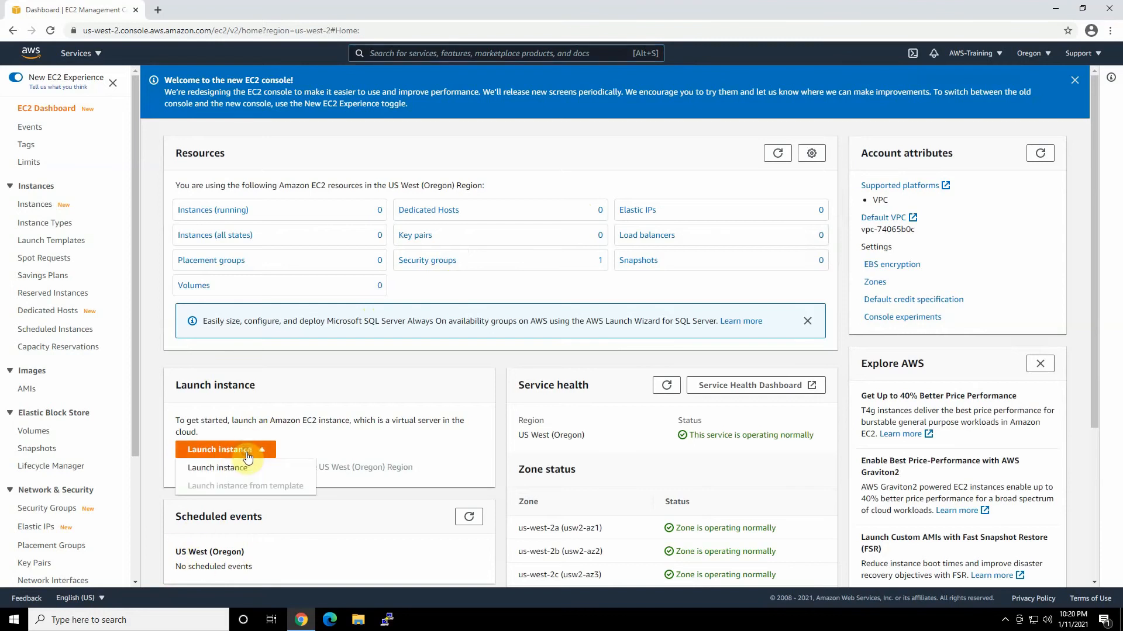
click(236, 470)
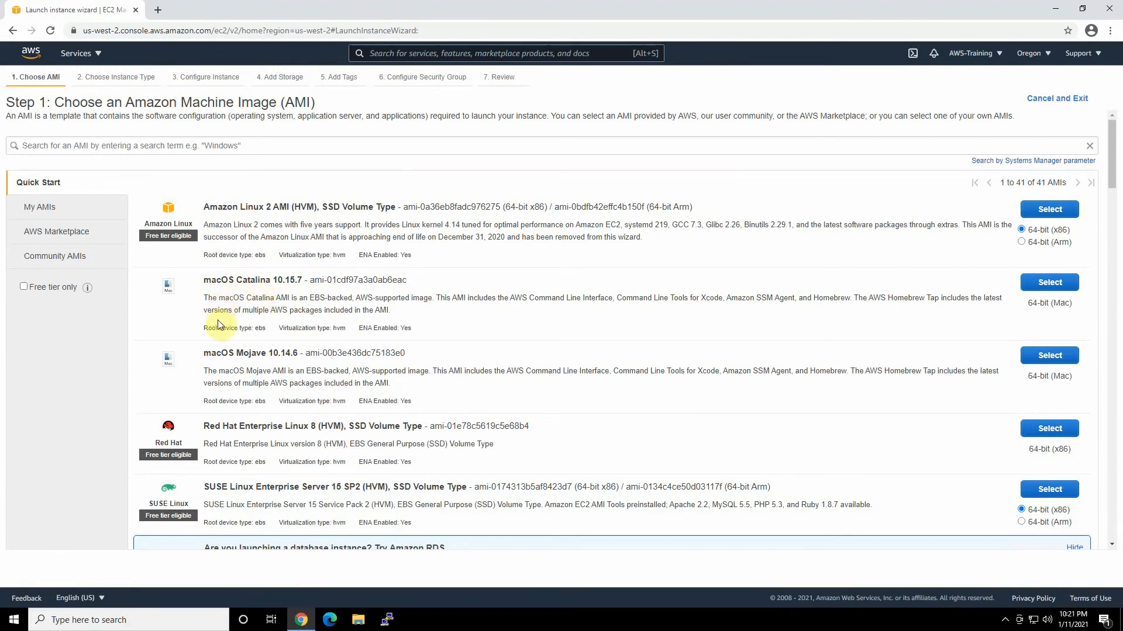
scroll(178, 427, down, 2)
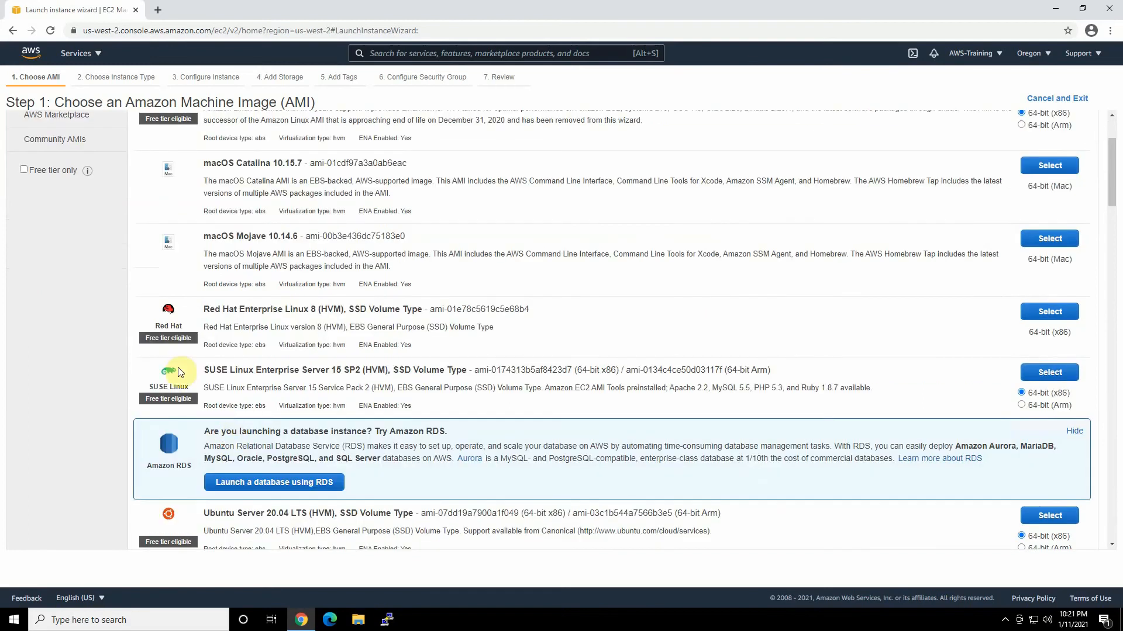
scroll(183, 404, down, 2)
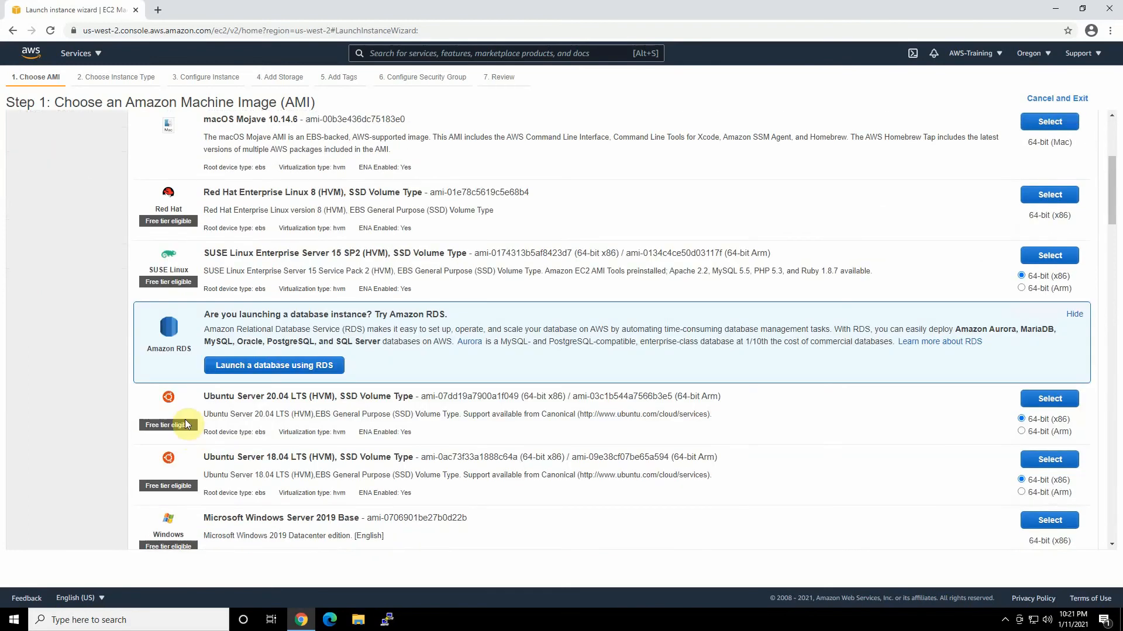
scroll(234, 400, down, 2)
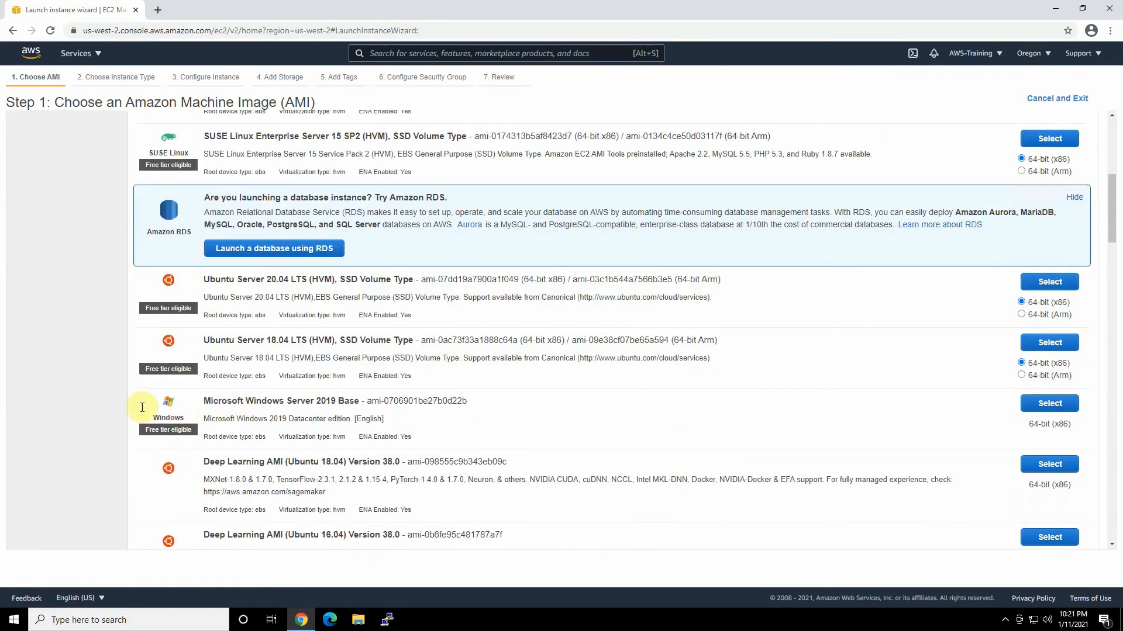
scroll(212, 401, up, 10)
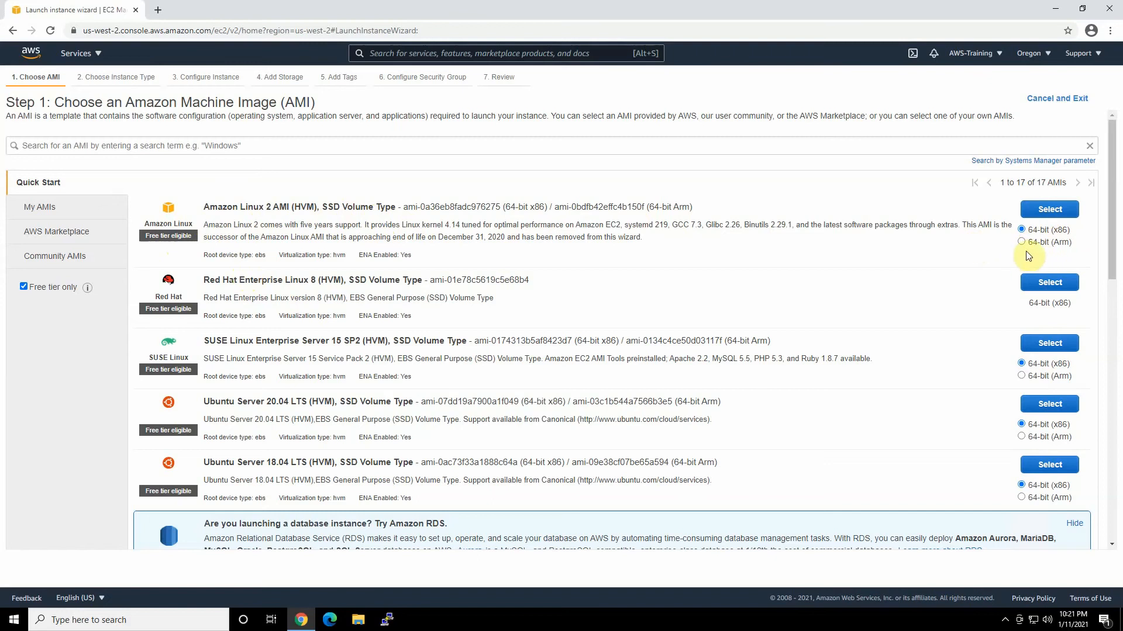
click(1044, 212)
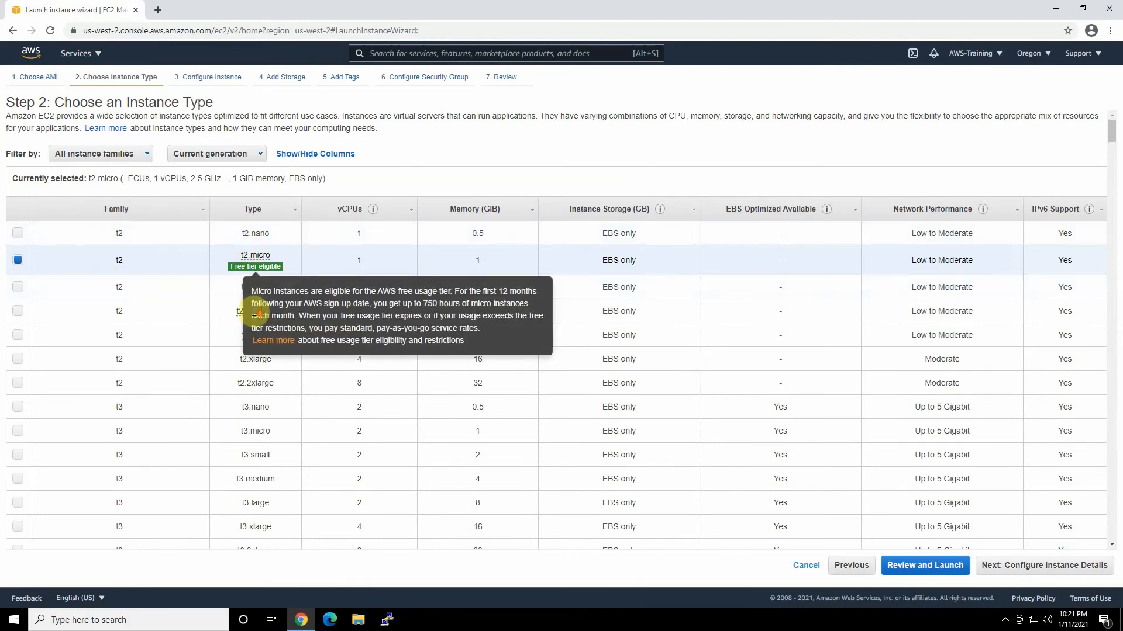
- Examine the t2, t3, t3a and t4g instance types and their vCPU, memory and network specifications
scroll(197, 386, down, 3)
scroll(198, 386, down, 2)
scroll(199, 377, up, 5)
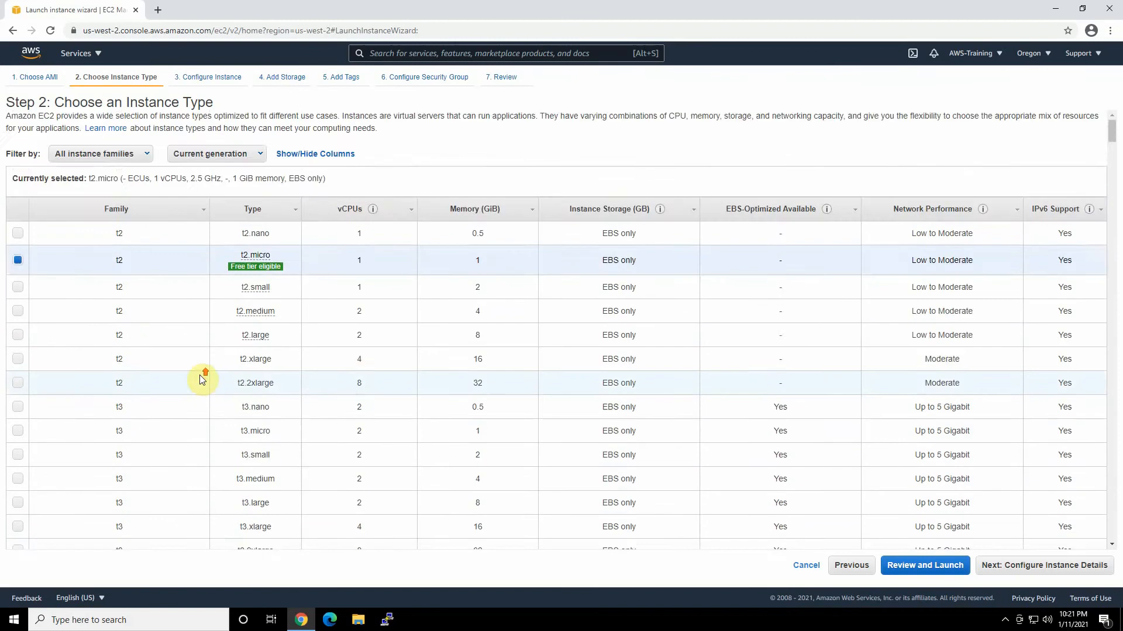
scroll(199, 377, down, 5)
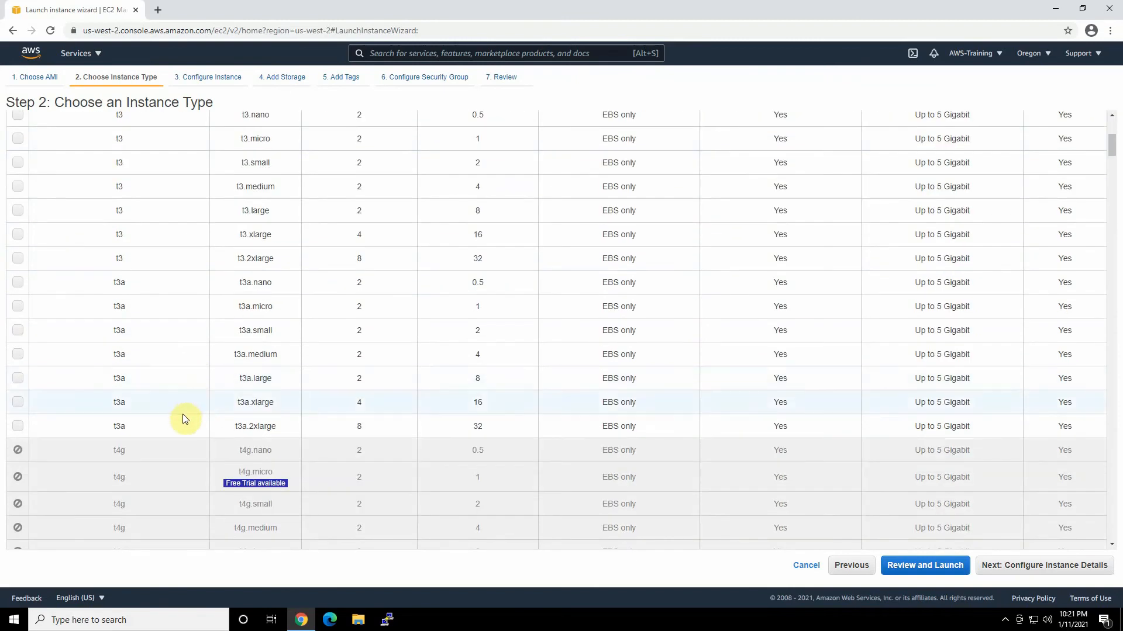
scroll(35, 454, up, 2)
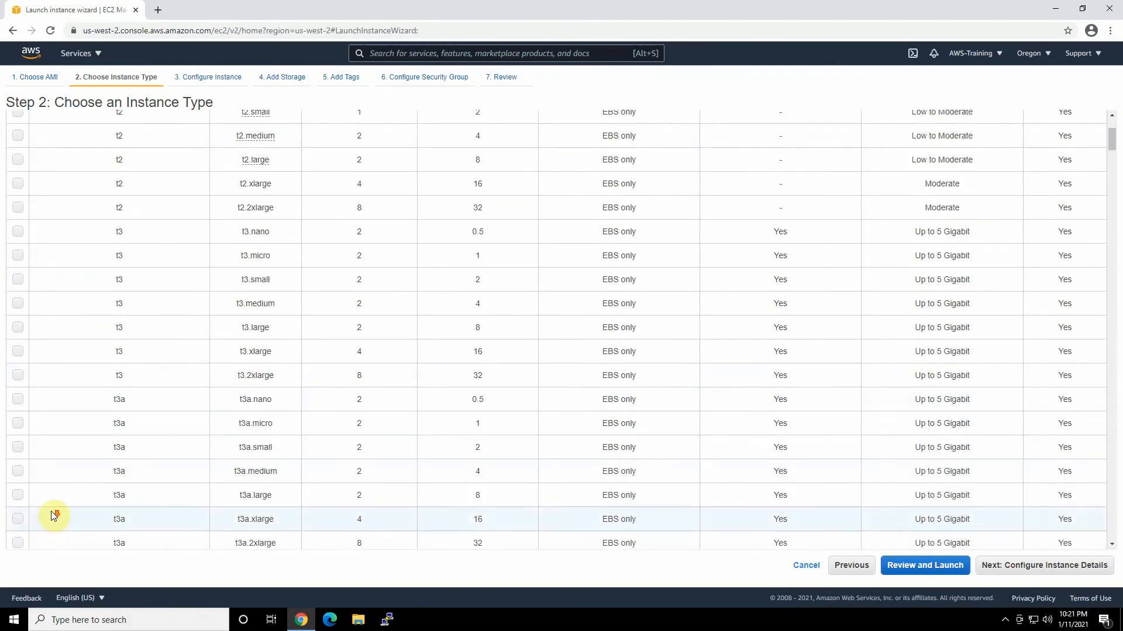
scroll(105, 491, down, 3)
scroll(176, 463, up, 5)
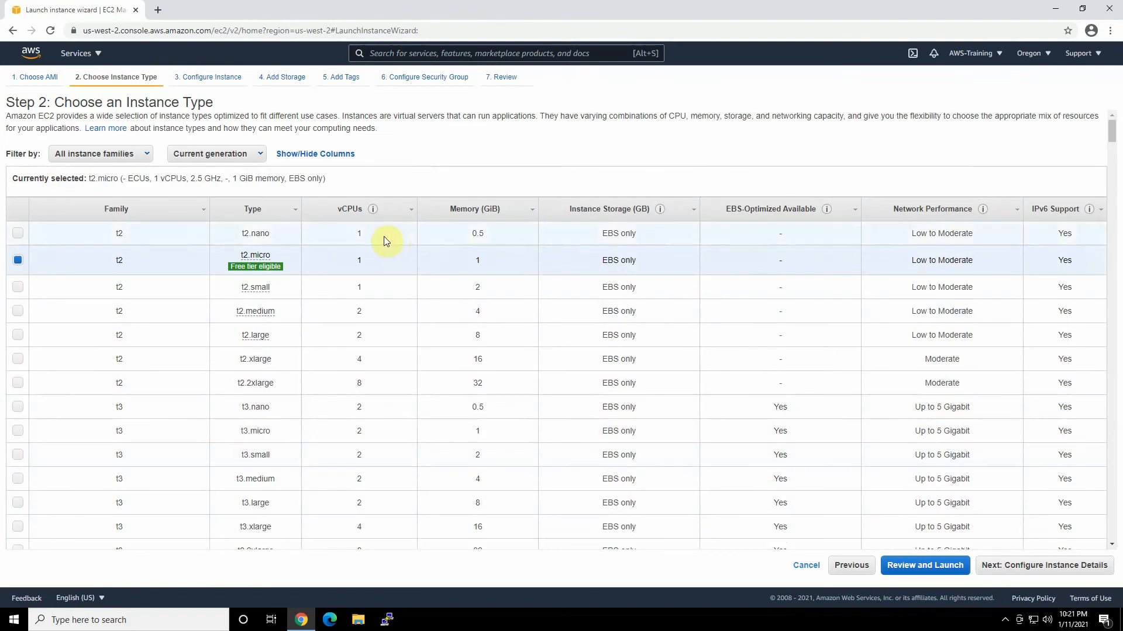
- Examine the instance type list from t2 through c5ad, including why the t4g types are disabled for the selected AMI
scroll(380, 257, down, 5)
scroll(377, 268, up, 5)
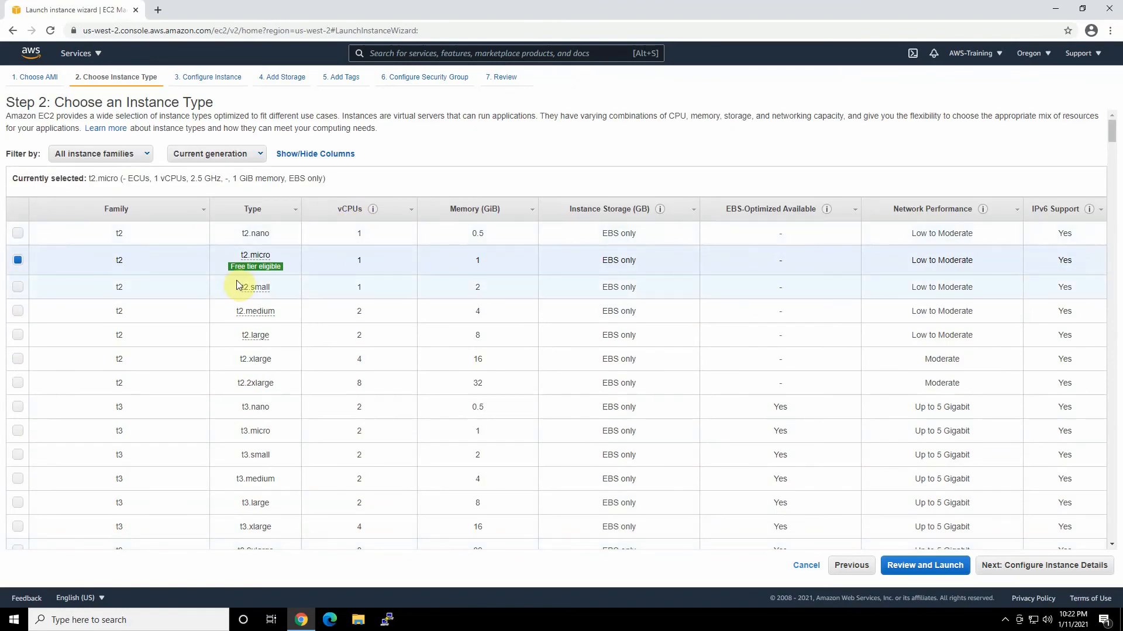
mouse_move(264, 272)
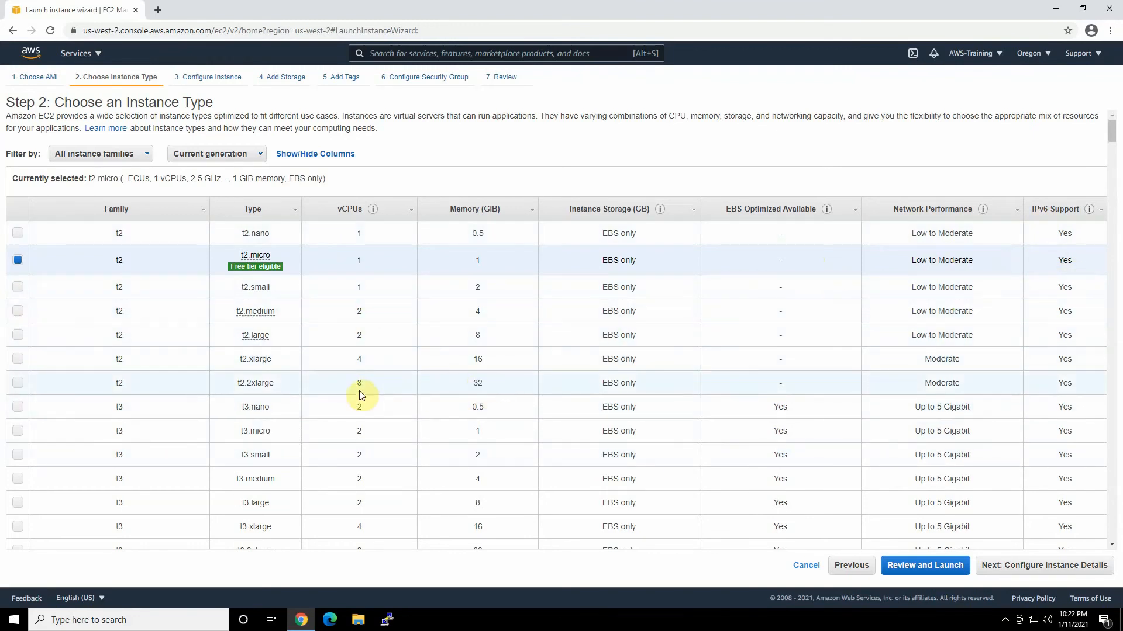
scroll(372, 394, down, 8)
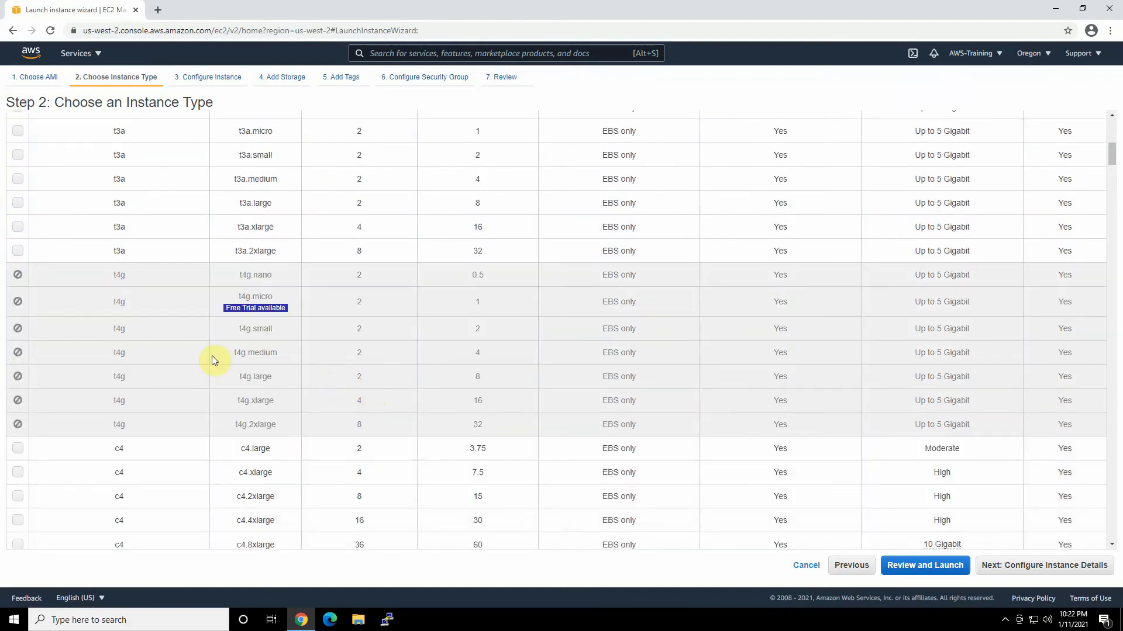
mouse_move(17, 302)
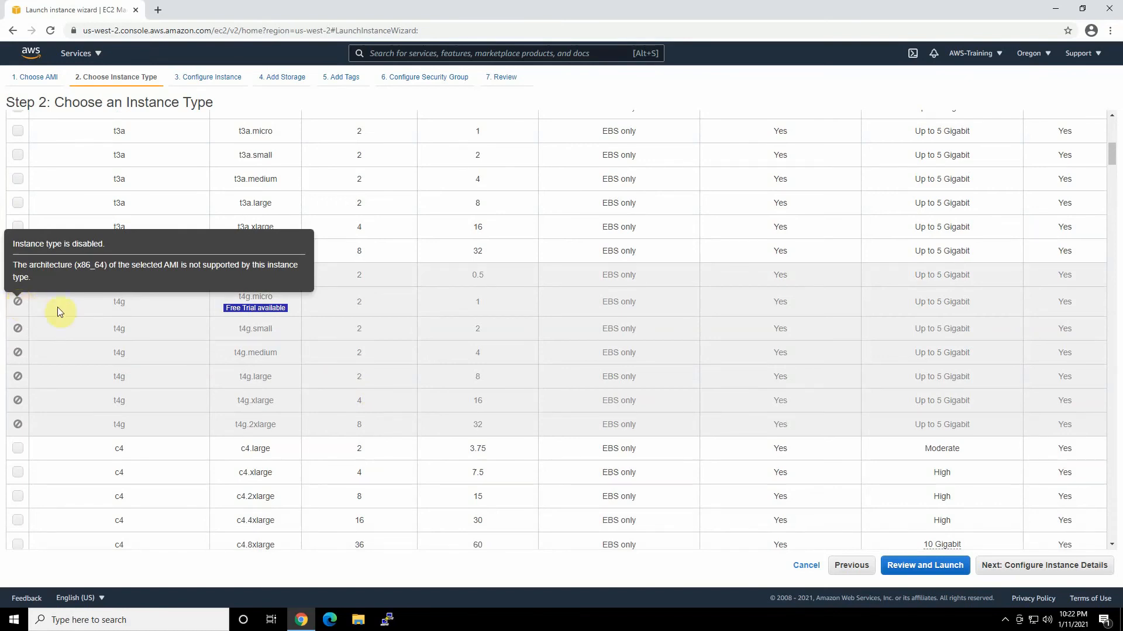
scroll(243, 331, down, 1)
scroll(242, 331, down, 5)
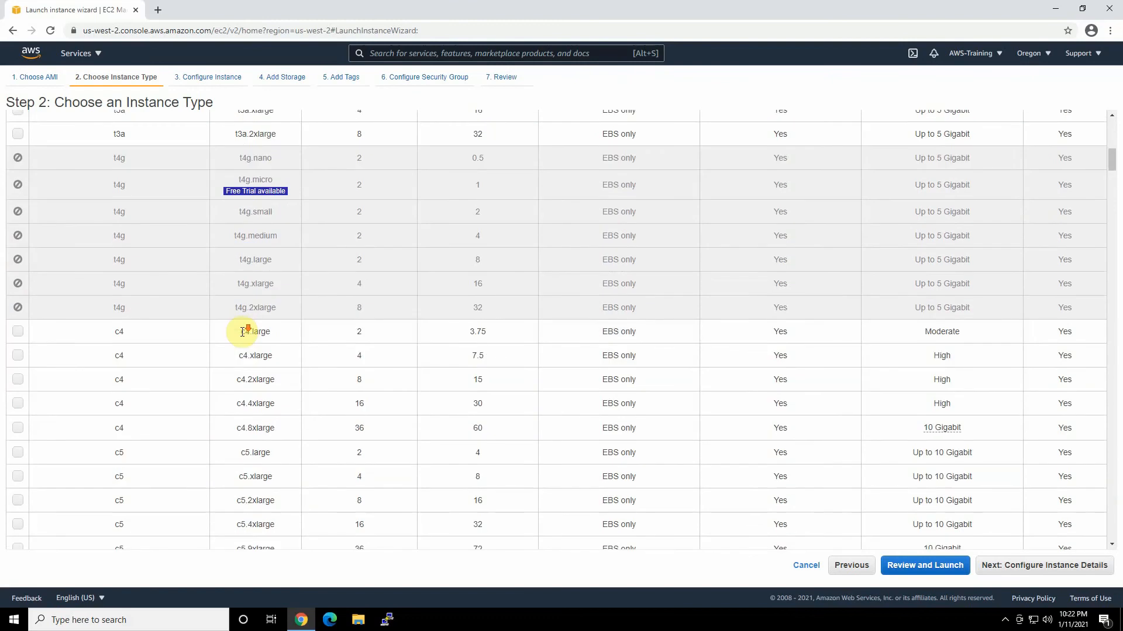
scroll(243, 335, down, 4)
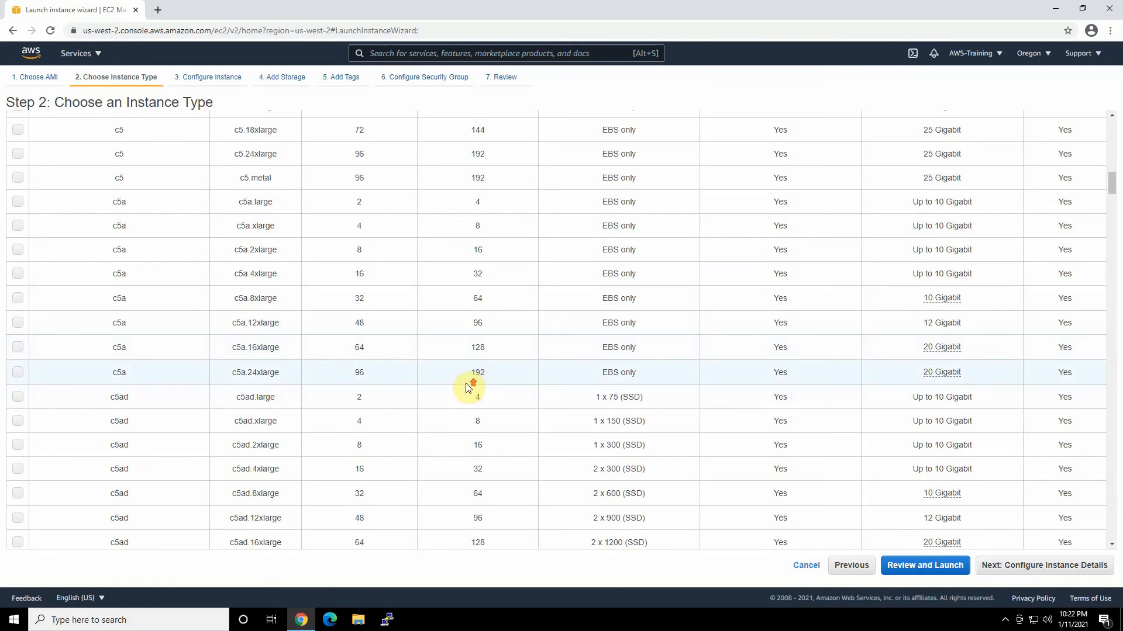
scroll(478, 386, up, 15)
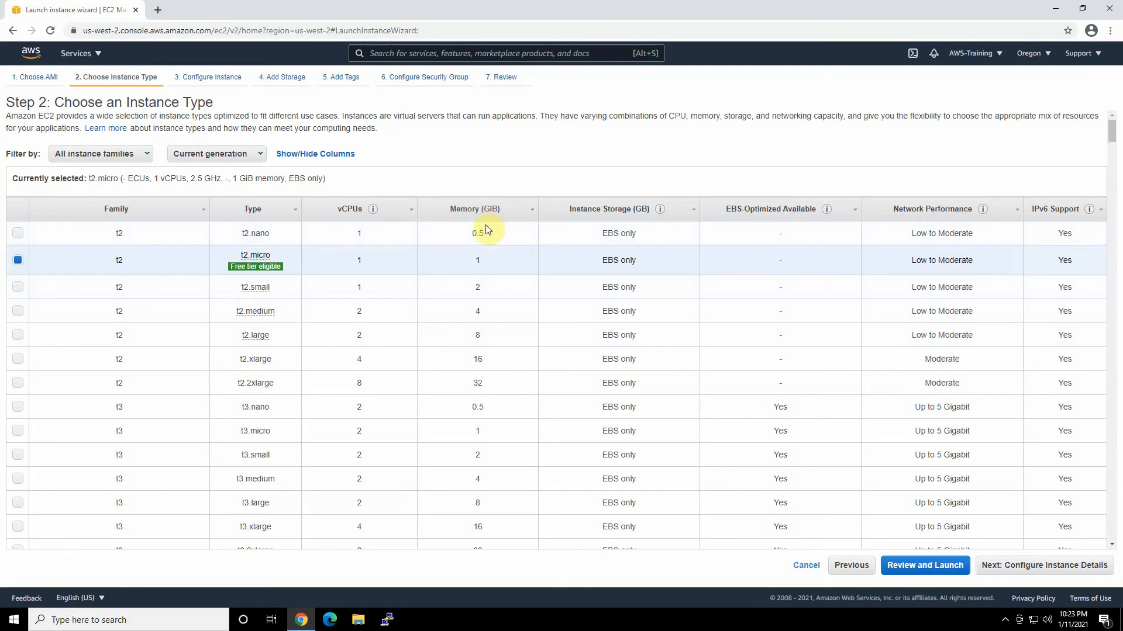
- Continue with the t2.micro type to the instance details and check the subnet choices, keeping No preference
click(1005, 566)
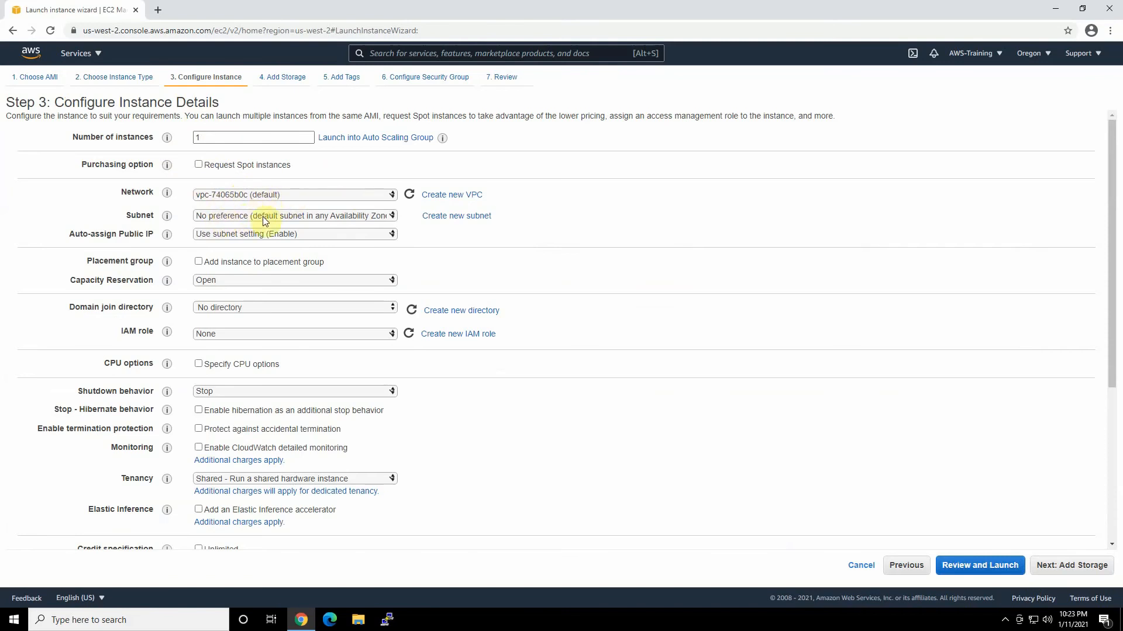
click(329, 217)
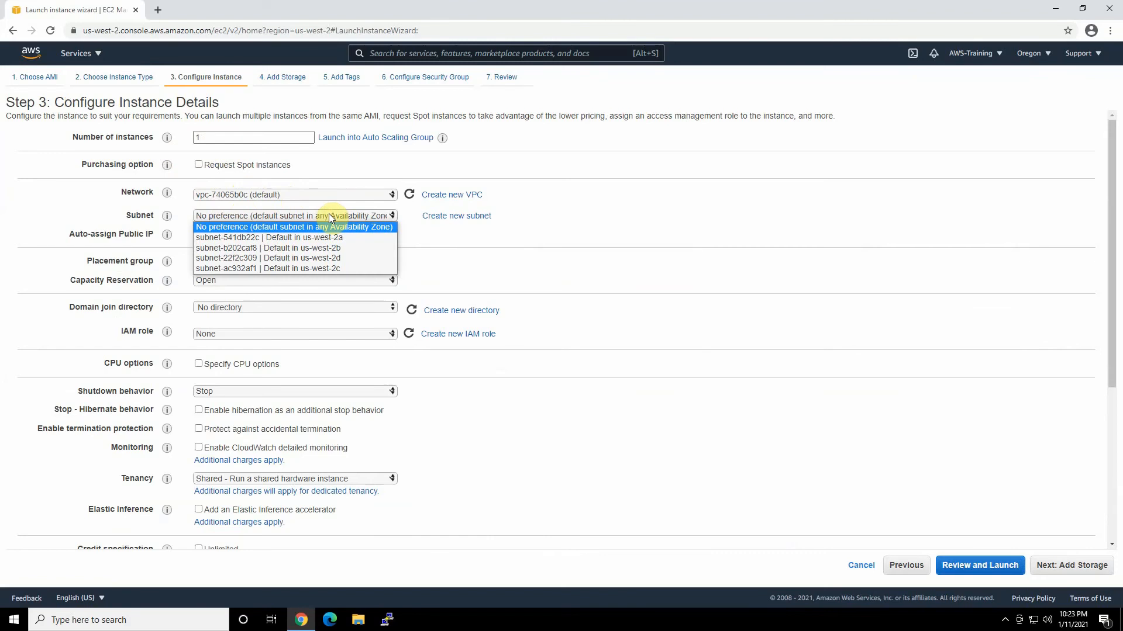
click(331, 217)
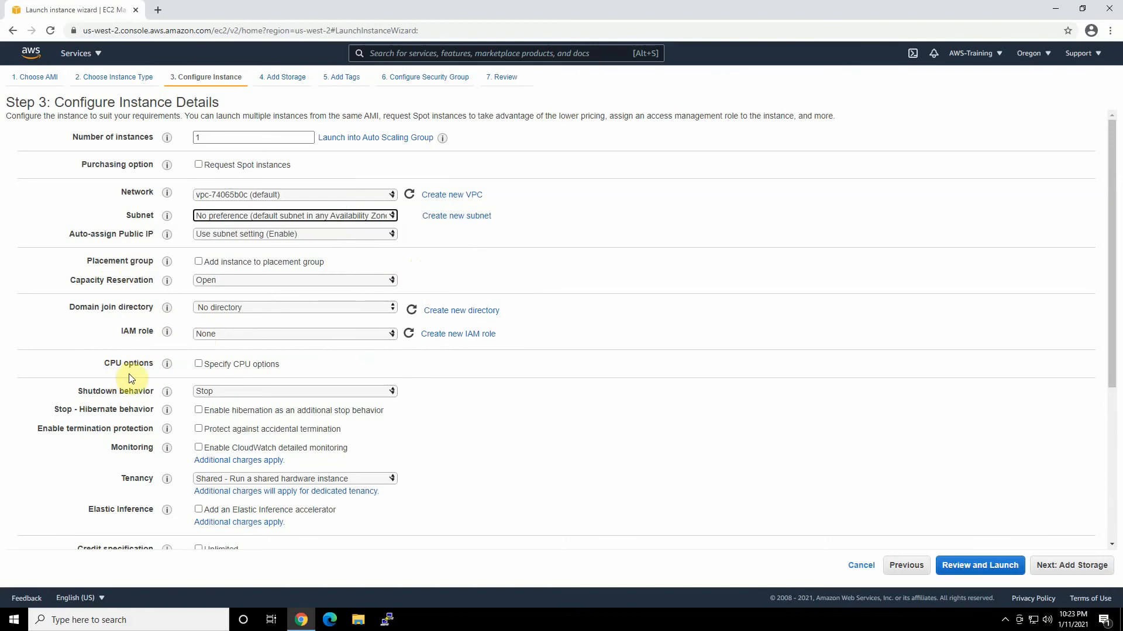
- Check the shutdown behavior and tenancy options, keeping Stop and Shared - Run a shared hardware instance
scroll(129, 378, down, 2)
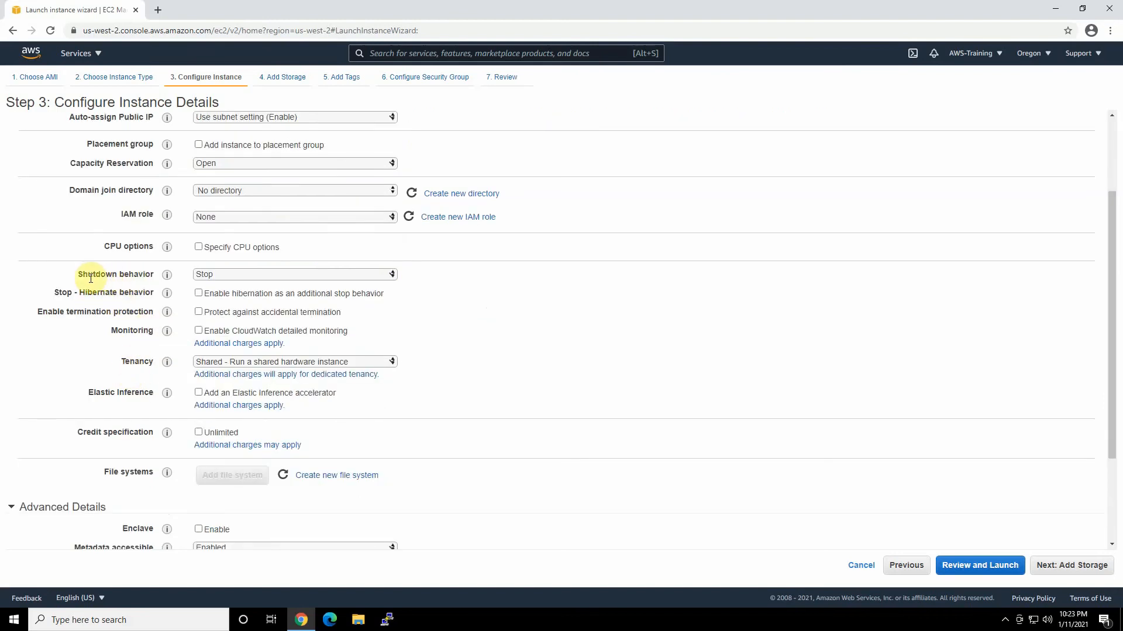
click(232, 276)
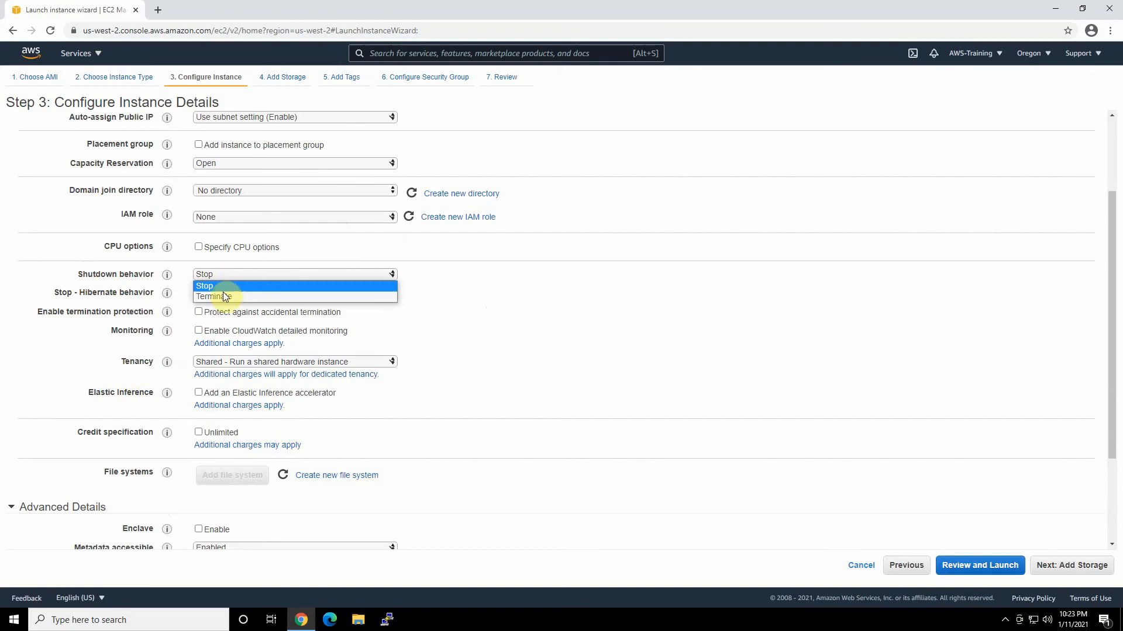
click(212, 286)
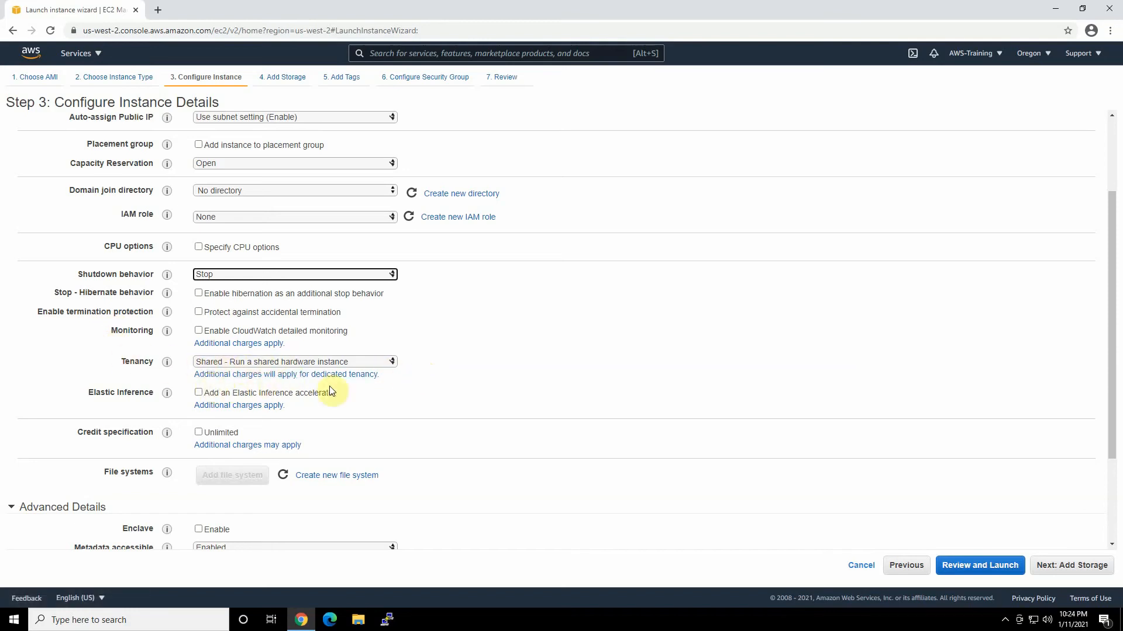
click(380, 361)
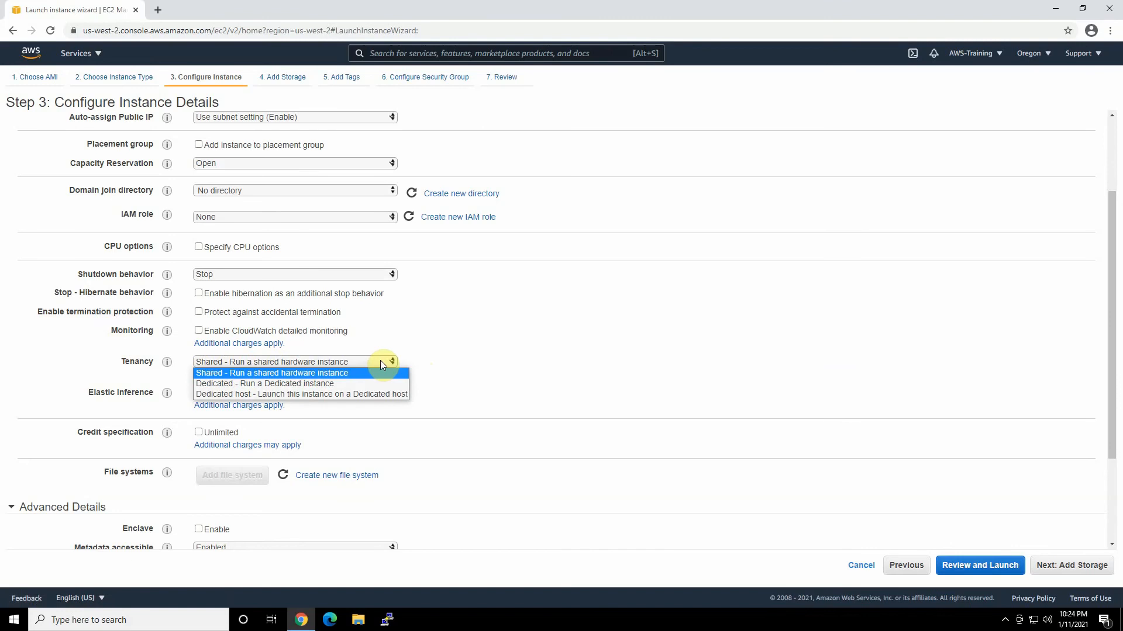
click(380, 361)
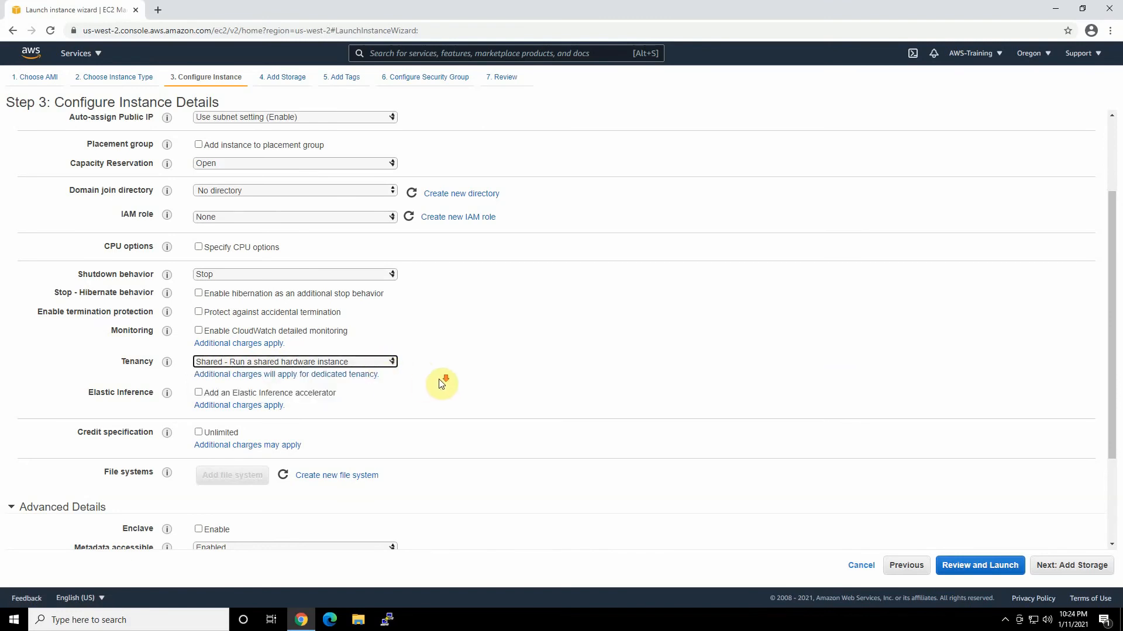
- Review the remaining instance settings and Advanced Details, leave them at their defaults and continue to adding storage
scroll(441, 383, down, 1)
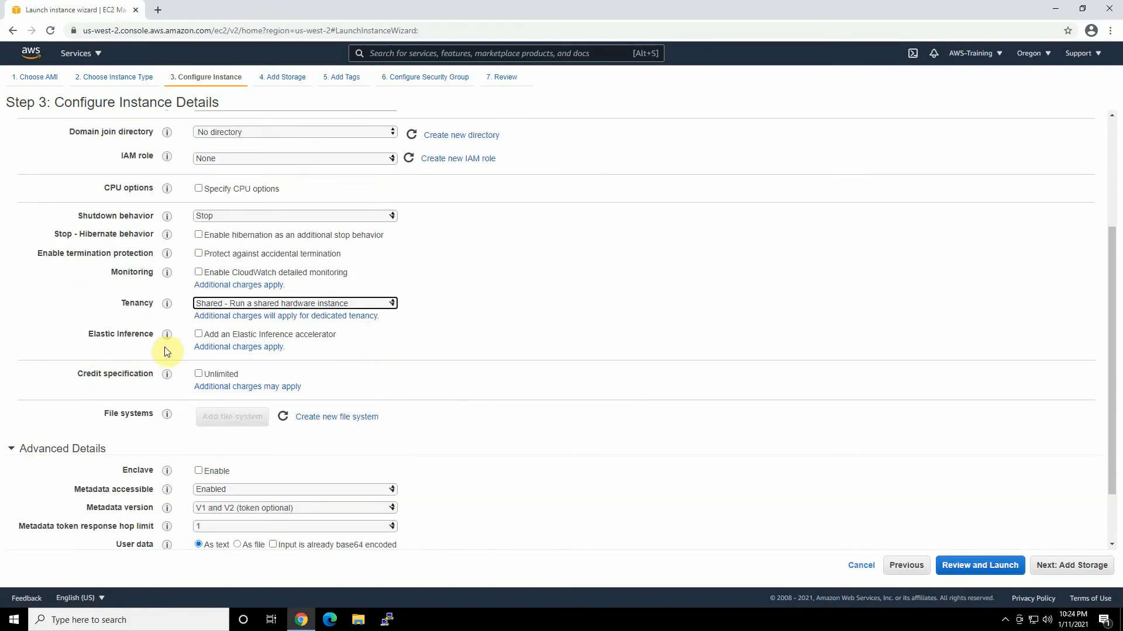
scroll(146, 352, down, 1)
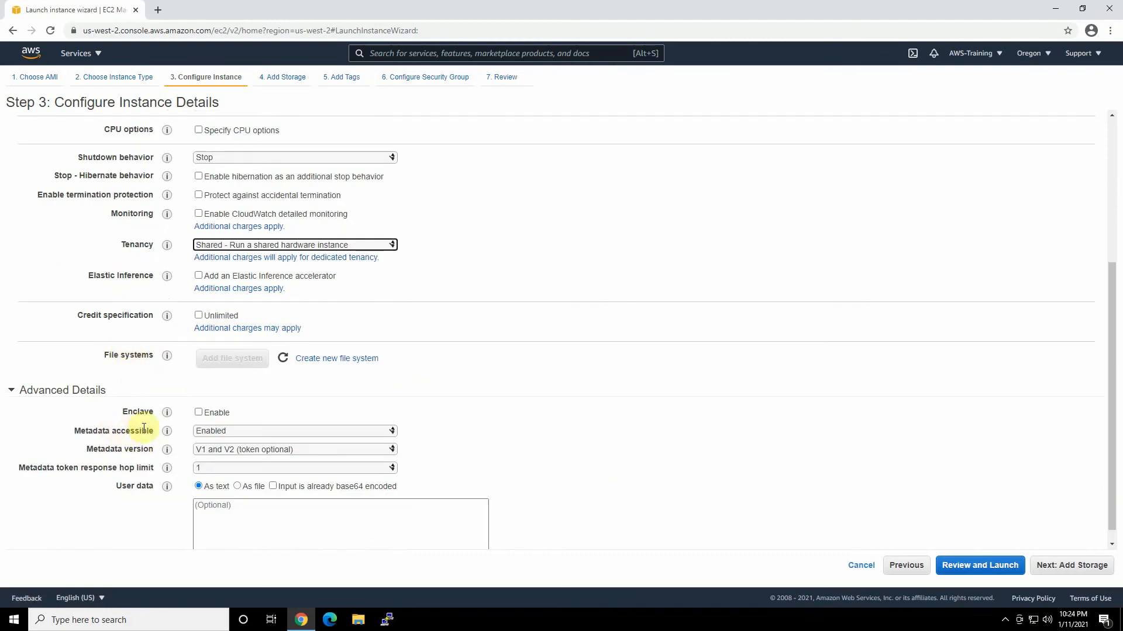
scroll(129, 402, up, 3)
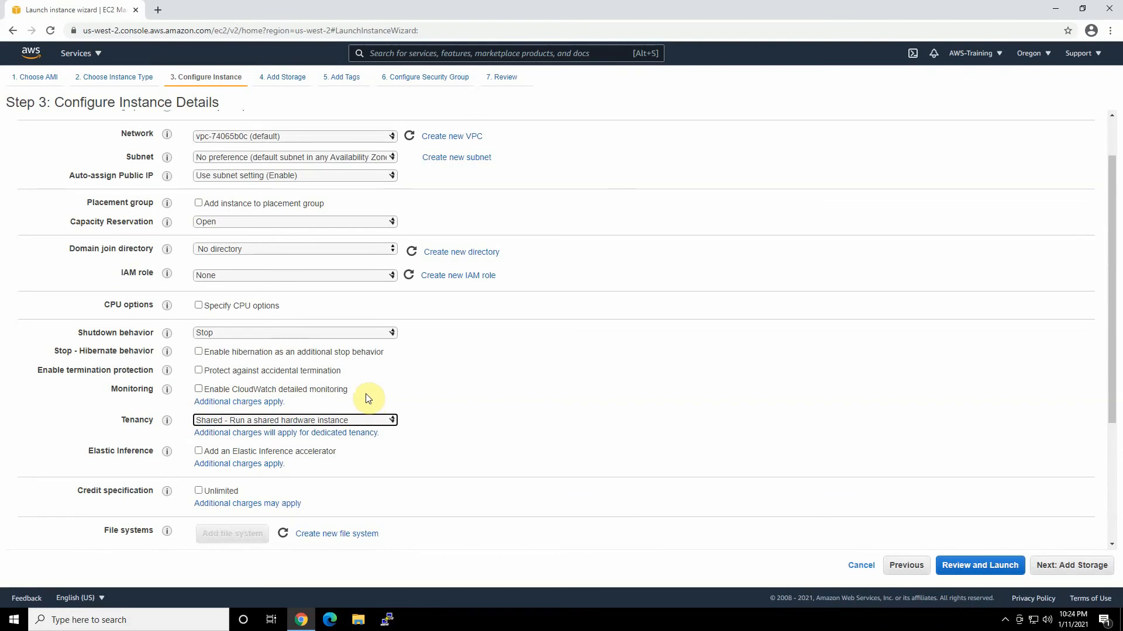
scroll(369, 398, down, 3)
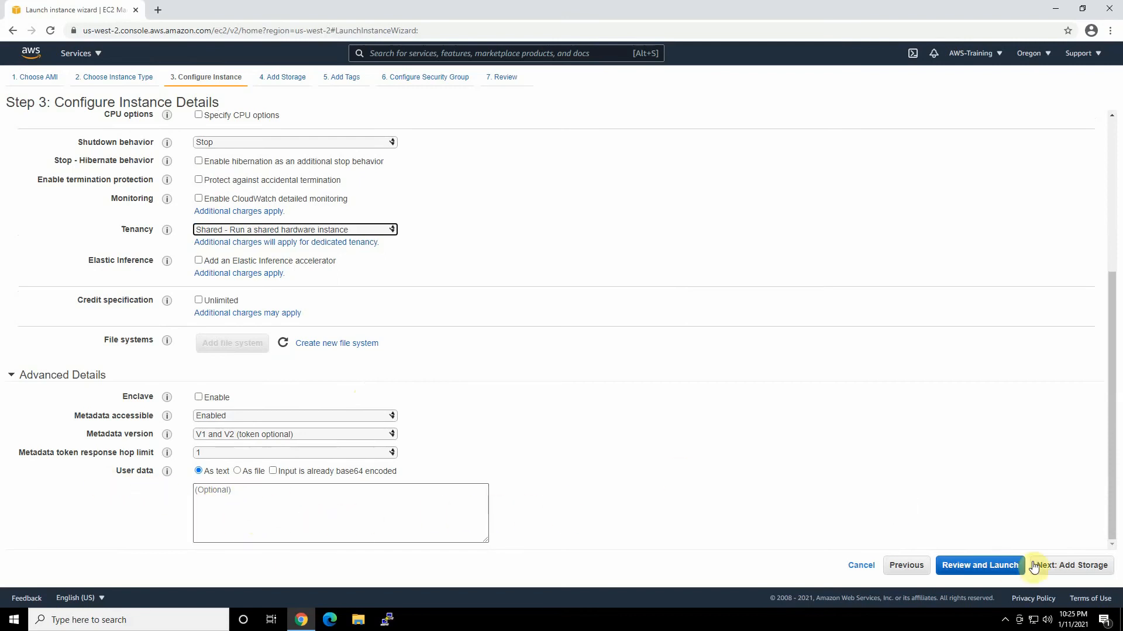
click(1068, 567)
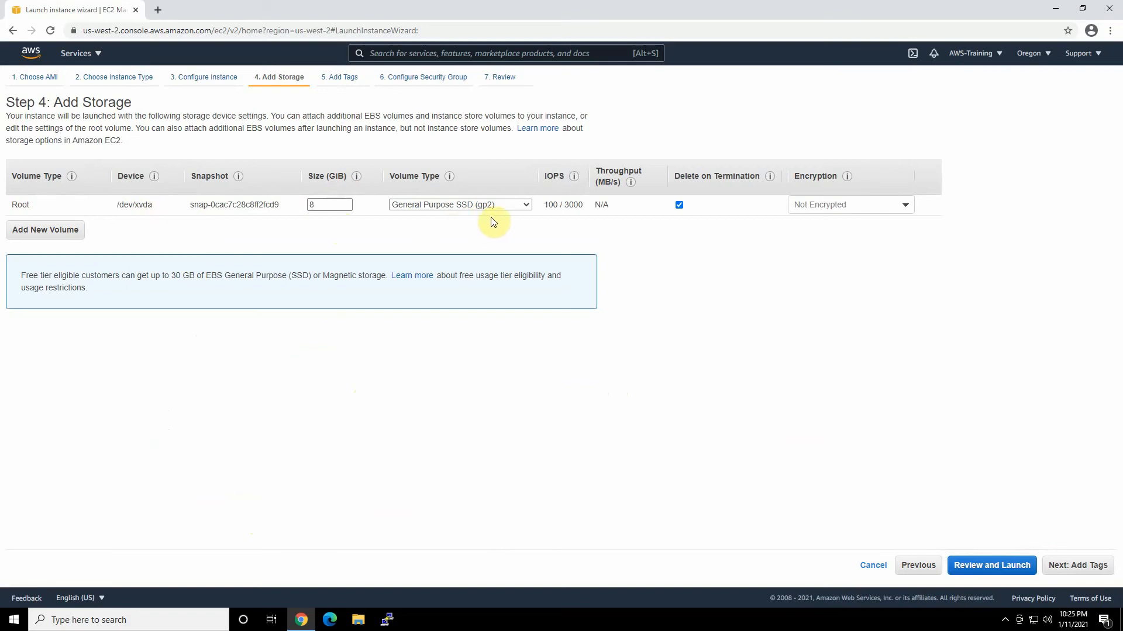
- Check the root volume's type and encryption options, keep General Purpose SSD (gp2) and Not Encrypted, and continue to the tags
click(515, 207)
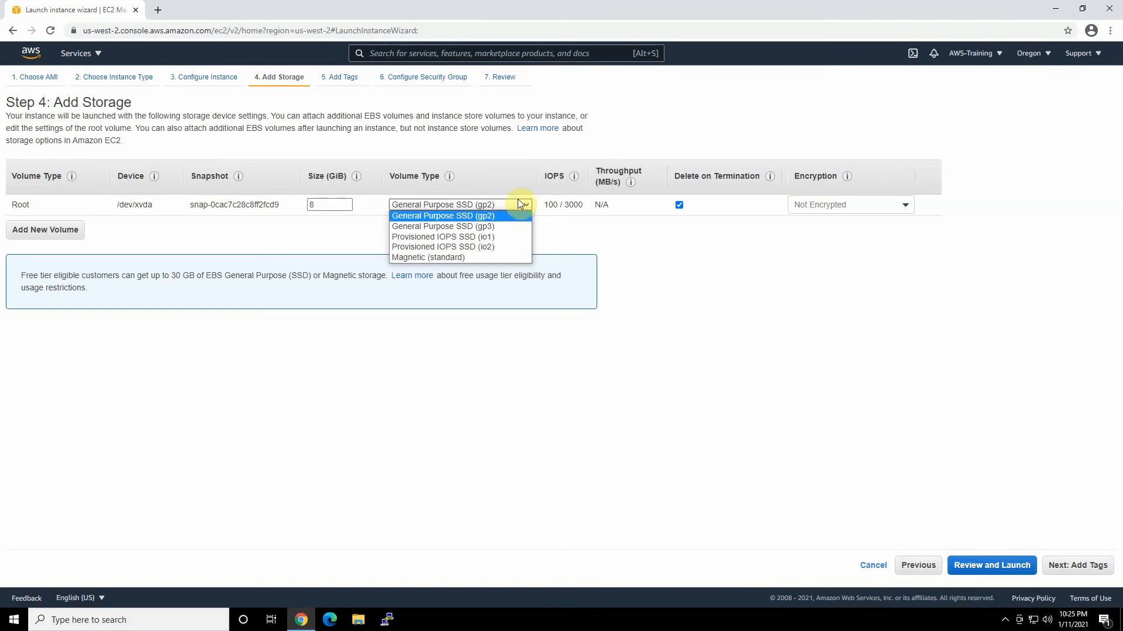
click(517, 177)
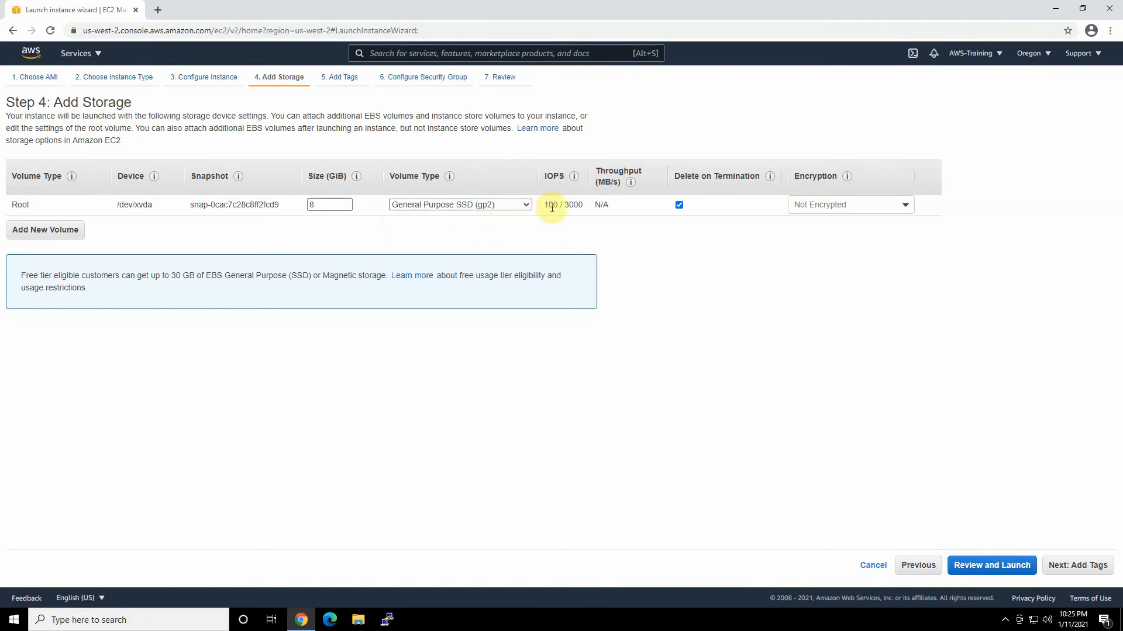
mouse_move(563, 215)
click(903, 207)
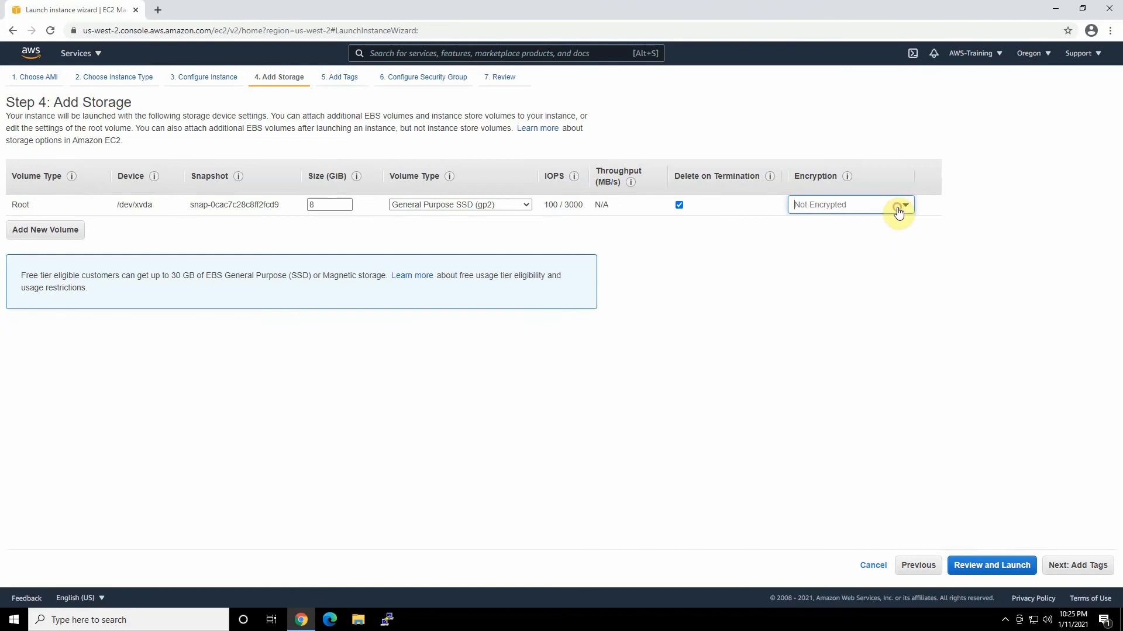
click(952, 210)
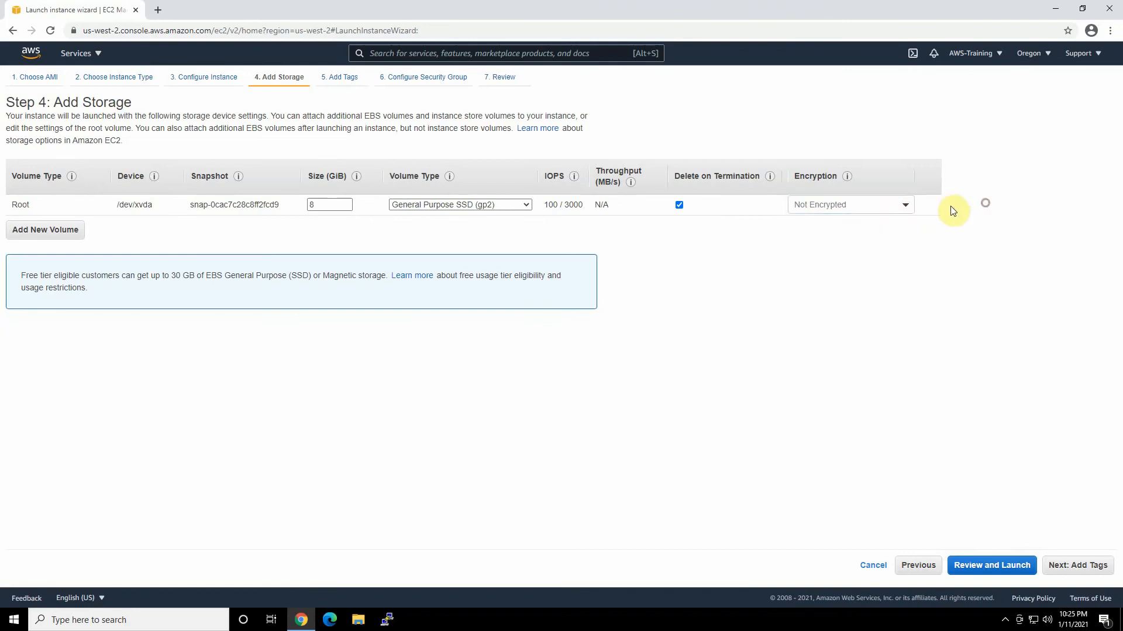
click(1093, 572)
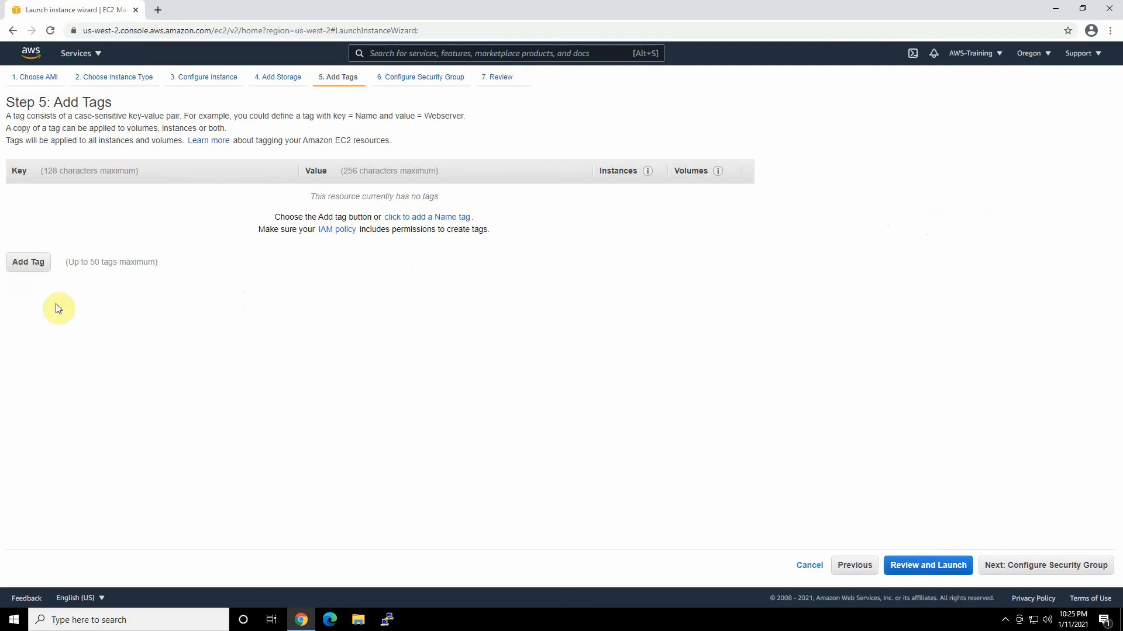
- Add a tag with the key Name and the value Test-Linux-VM
click(26, 266)
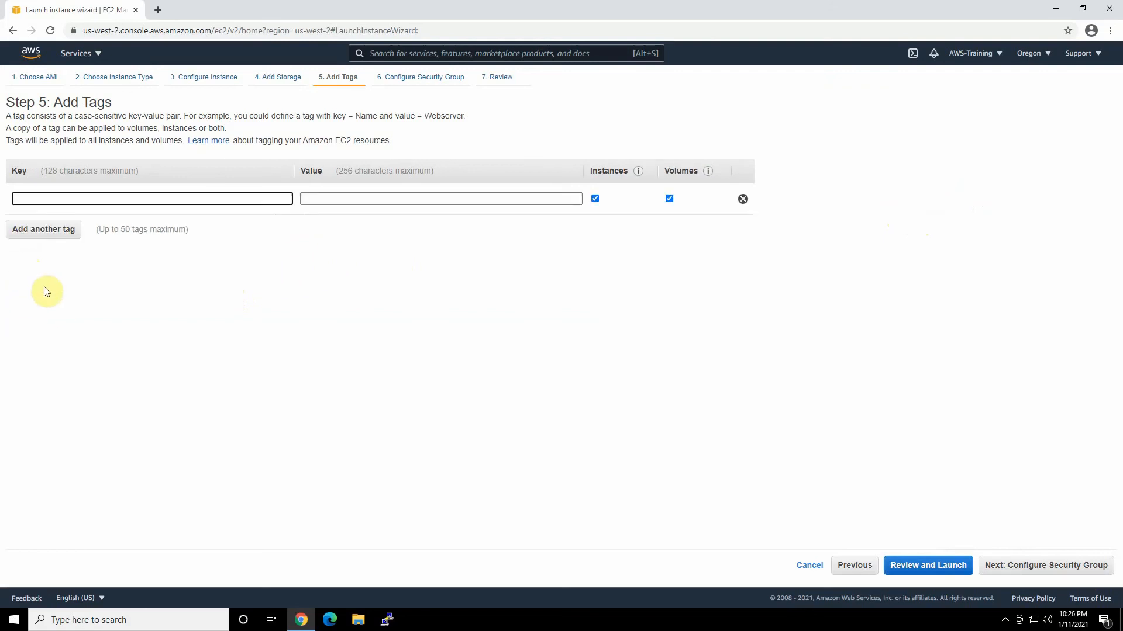
text(Name)
key(Tab)
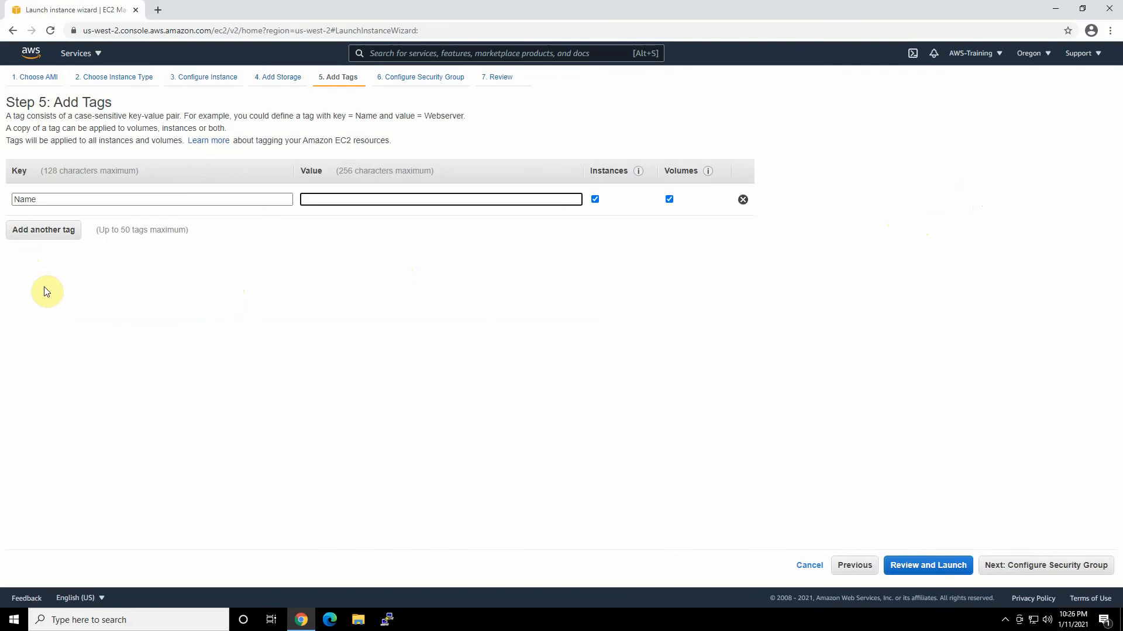
text(Test-Linux-VM)
click(45, 231)
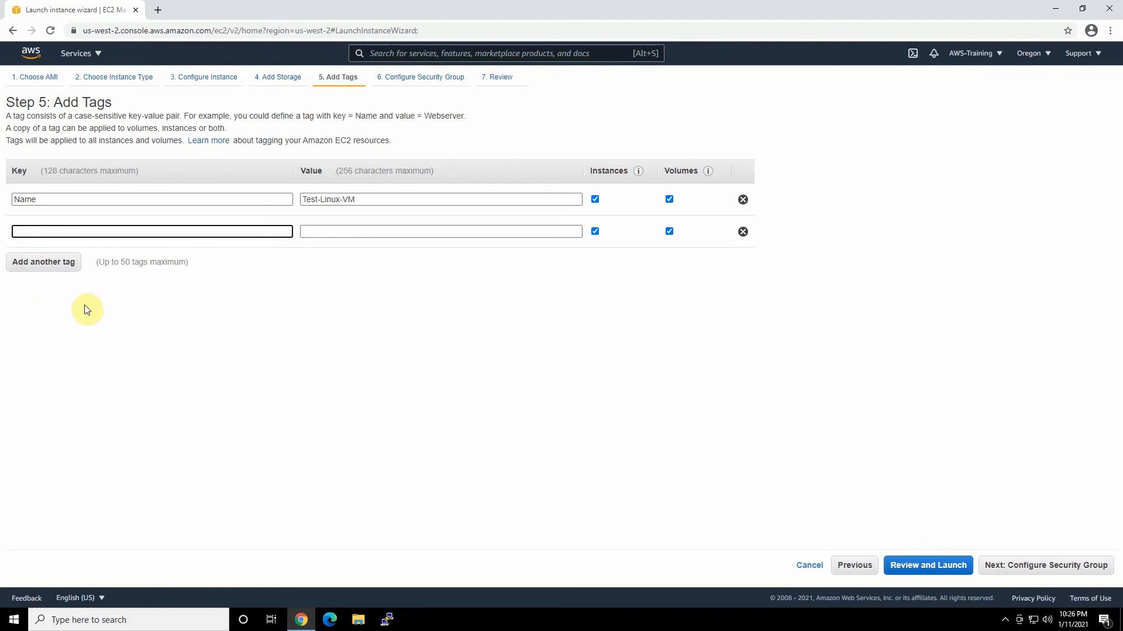
click(1022, 570)
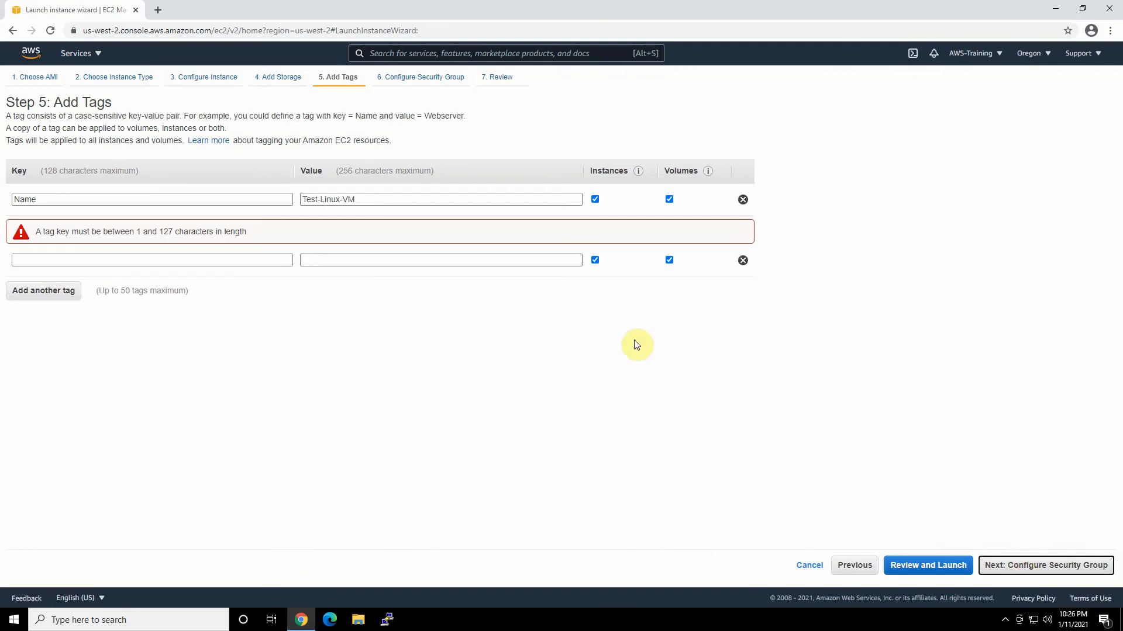
click(742, 261)
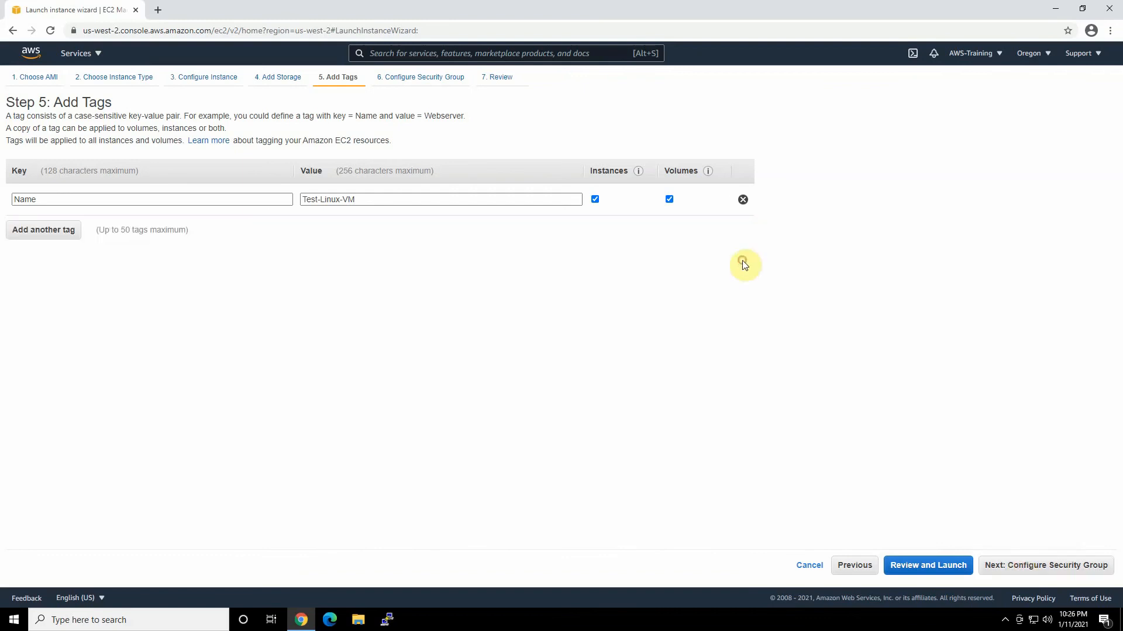
- Continue to the security group configuration and add an inbound rule of type HTTP
click(1019, 570)
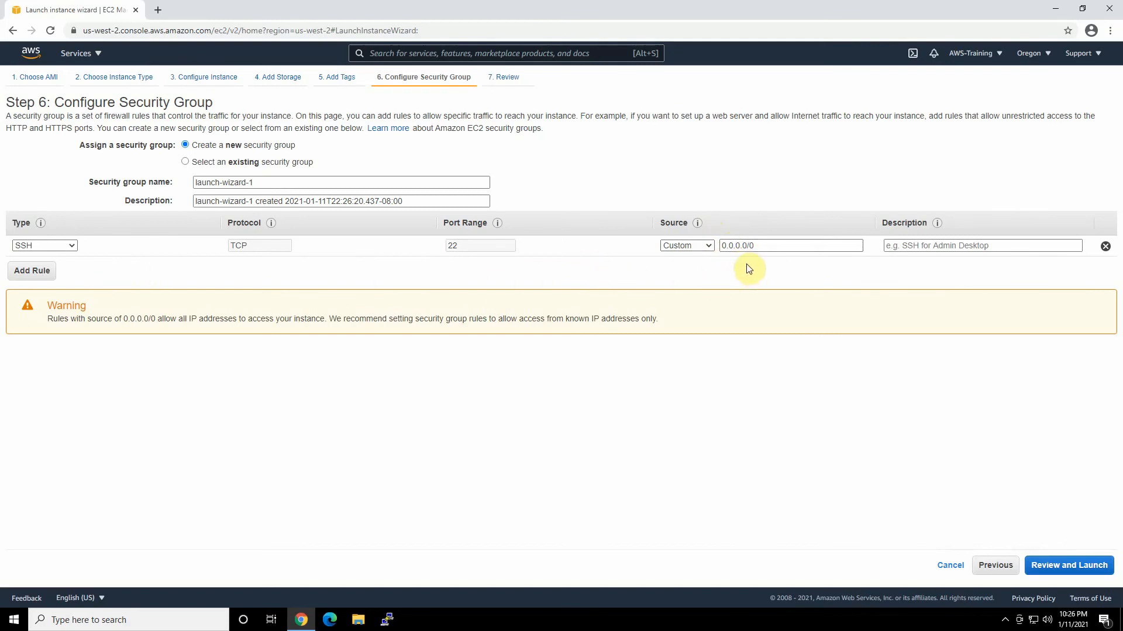
click(44, 275)
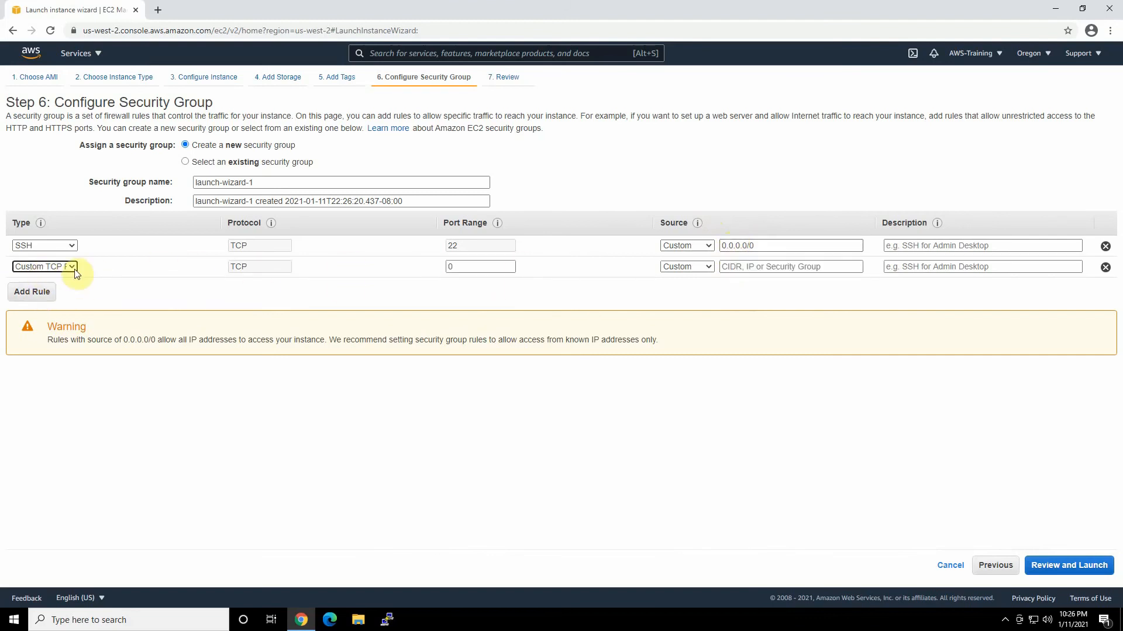
click(73, 269)
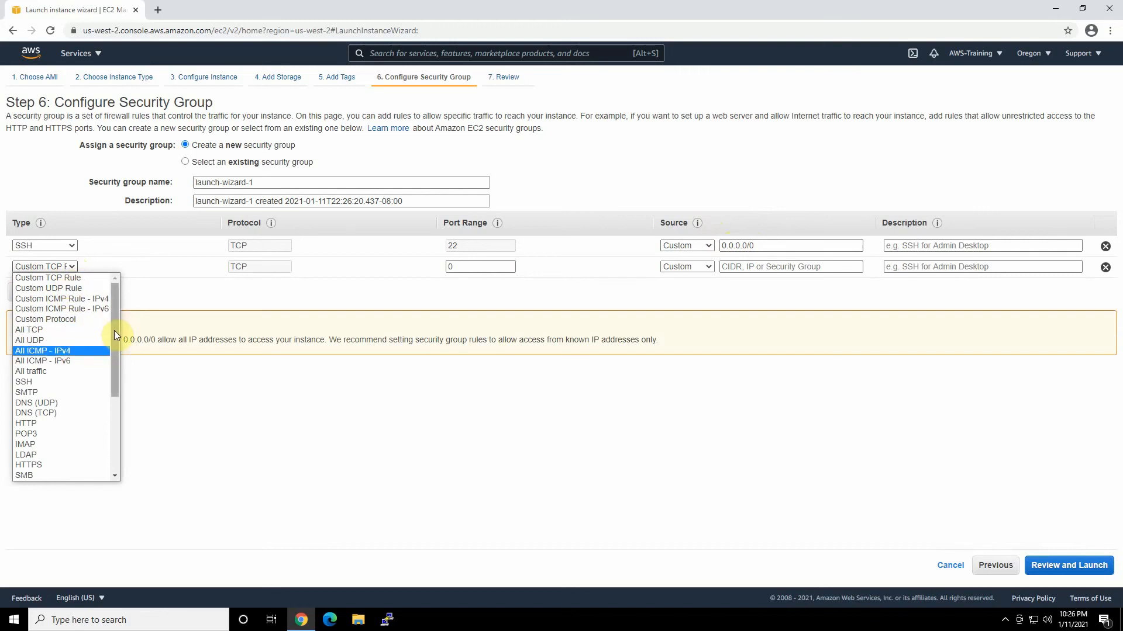
drag(114, 331, 118, 336)
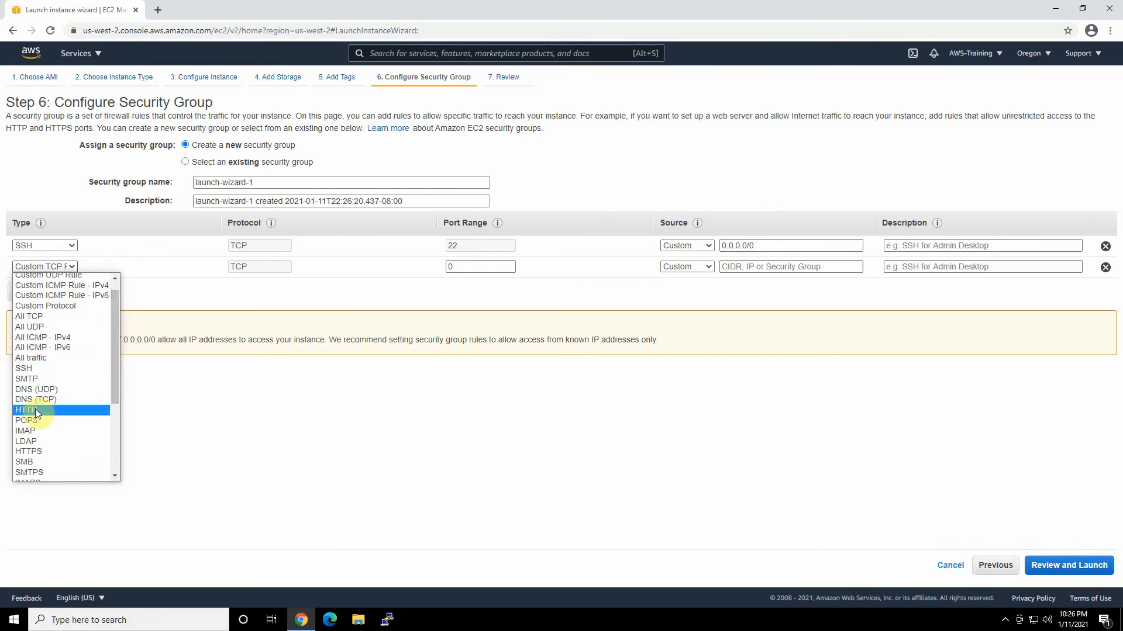
click(35, 410)
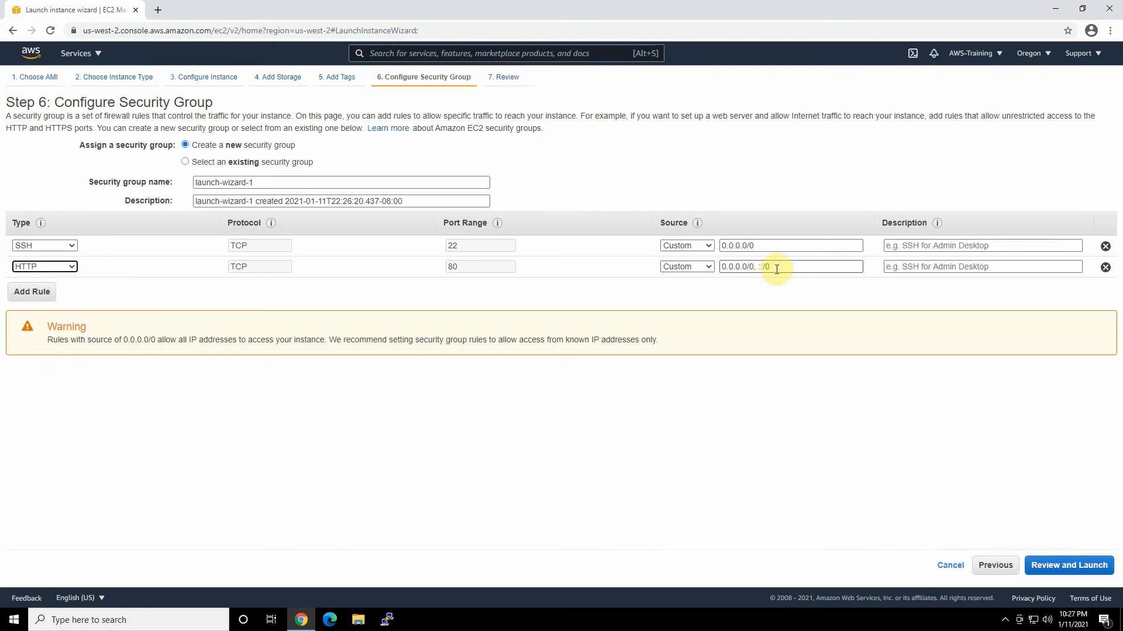
- Add a third inbound rule of type HTTPS to the security group
click(34, 293)
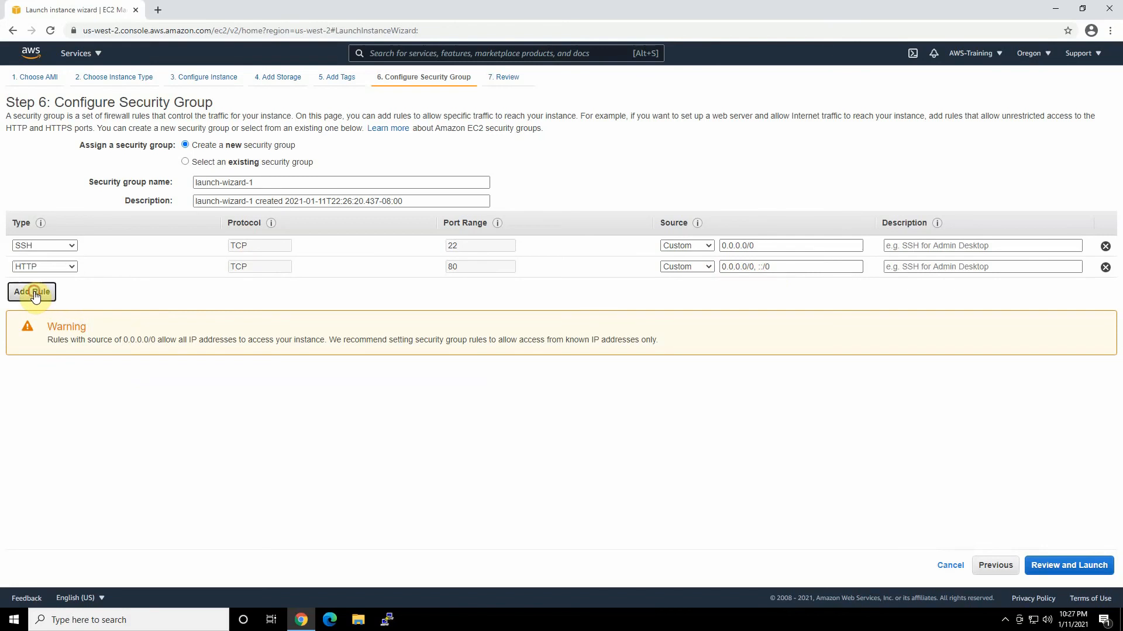
click(66, 287)
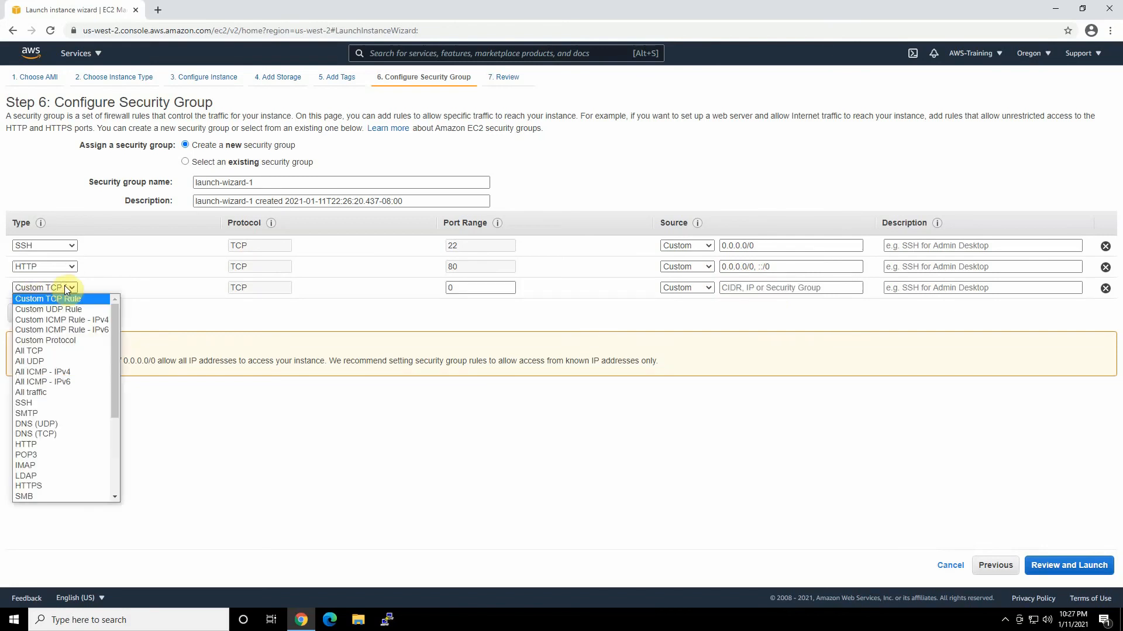
click(30, 486)
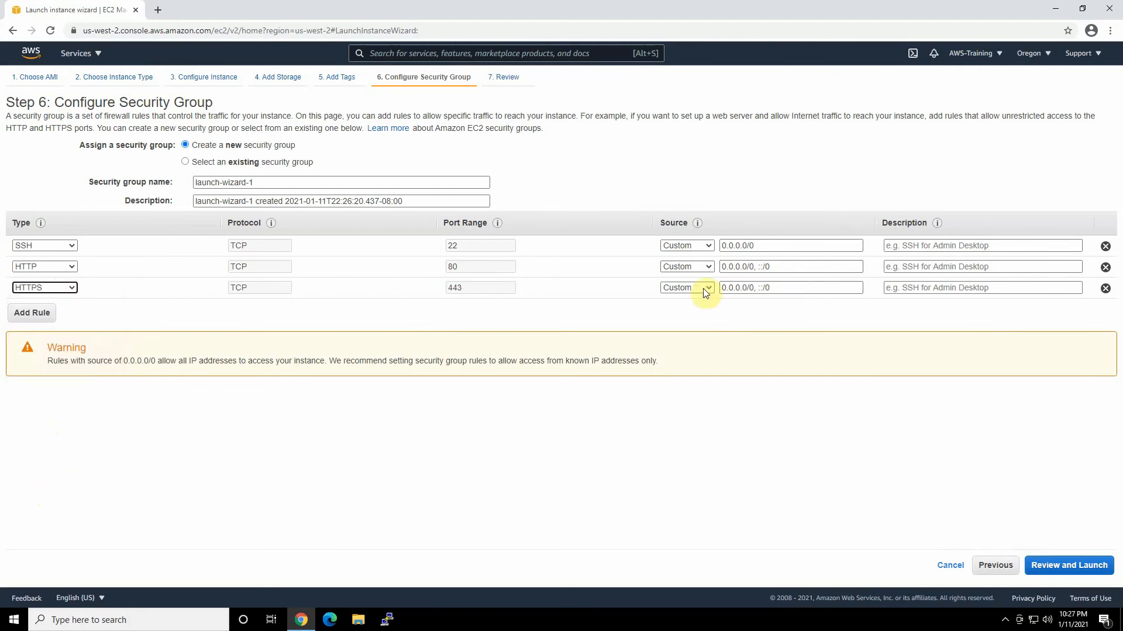
- Name the security group SSH-WEB with the description "SSH-WEB security group" and continue to the launch review
click(118, 181)
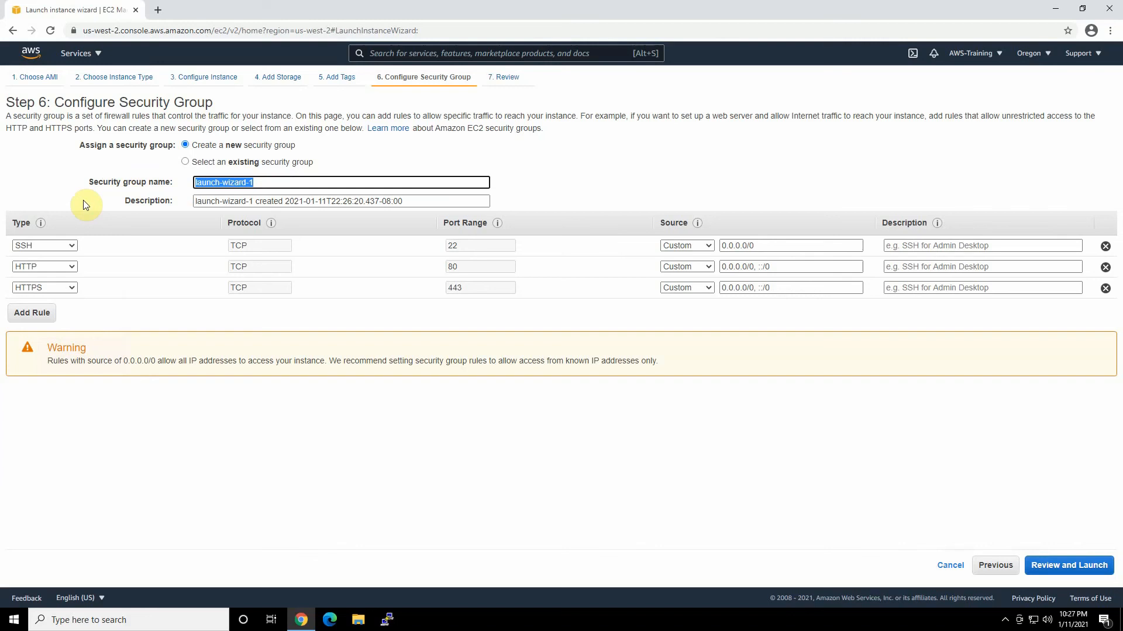
text(SSH-WEB)
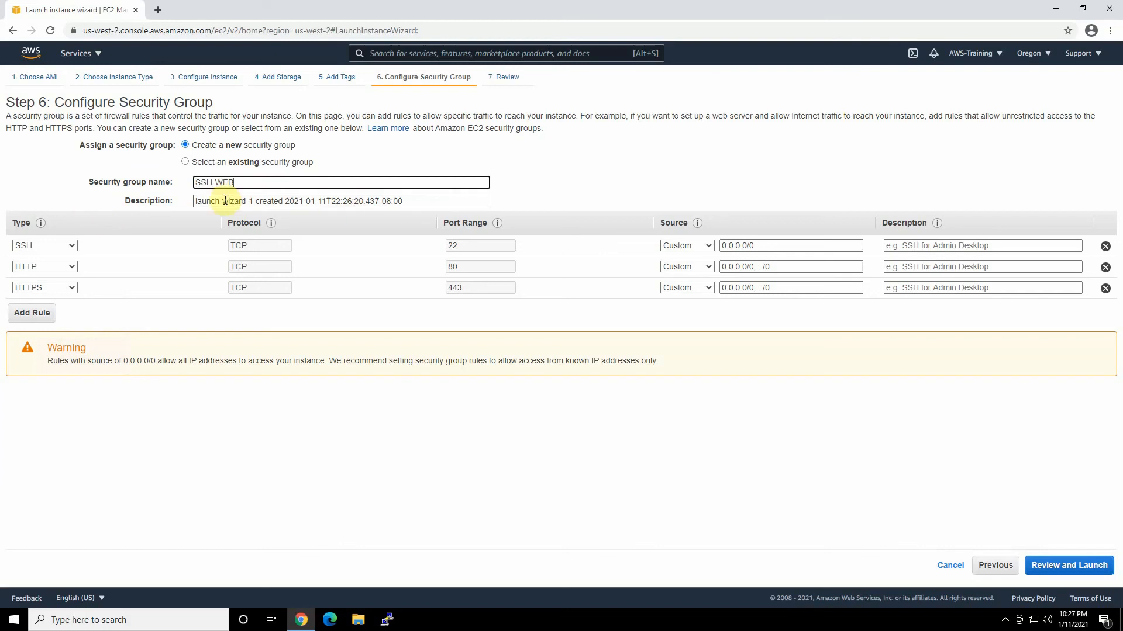
key(Tab)
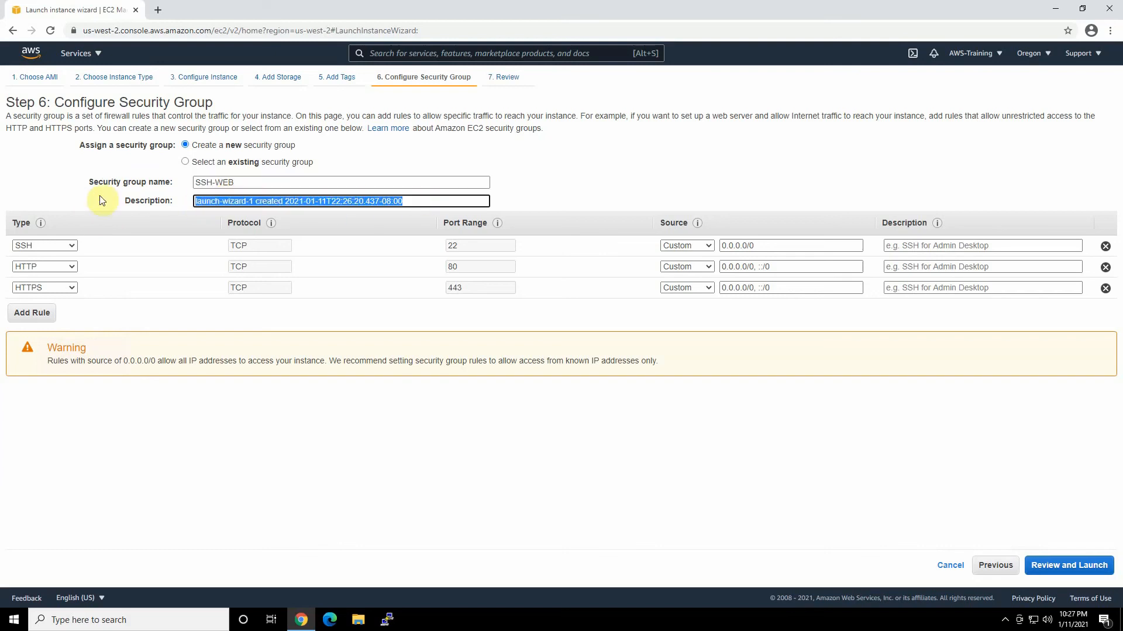
text(SSH-WEB security group)
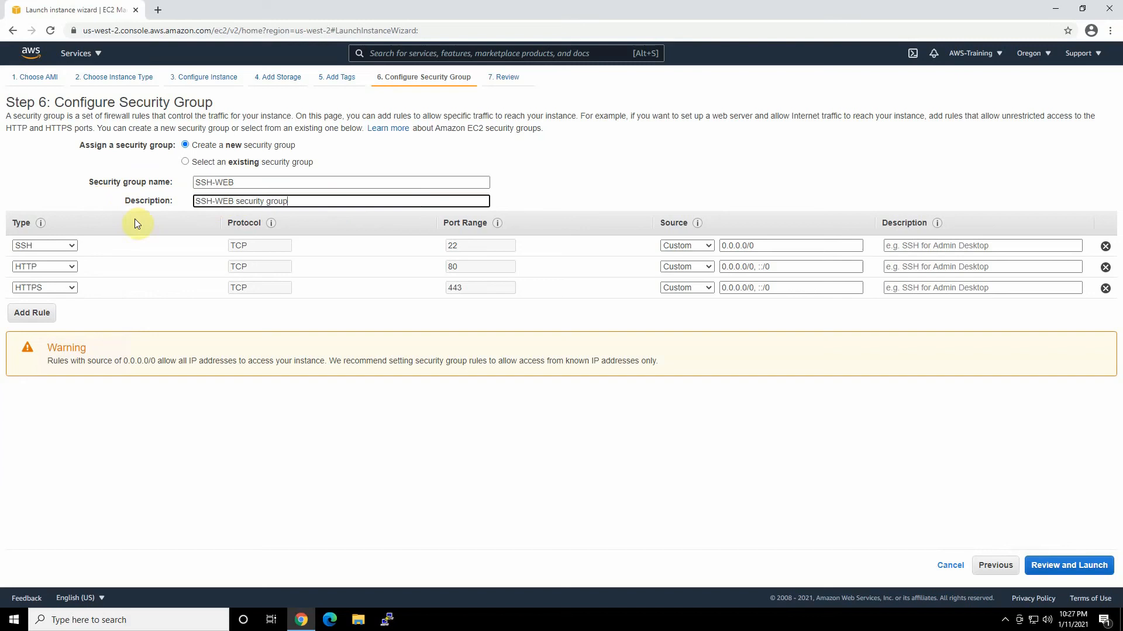
click(1067, 565)
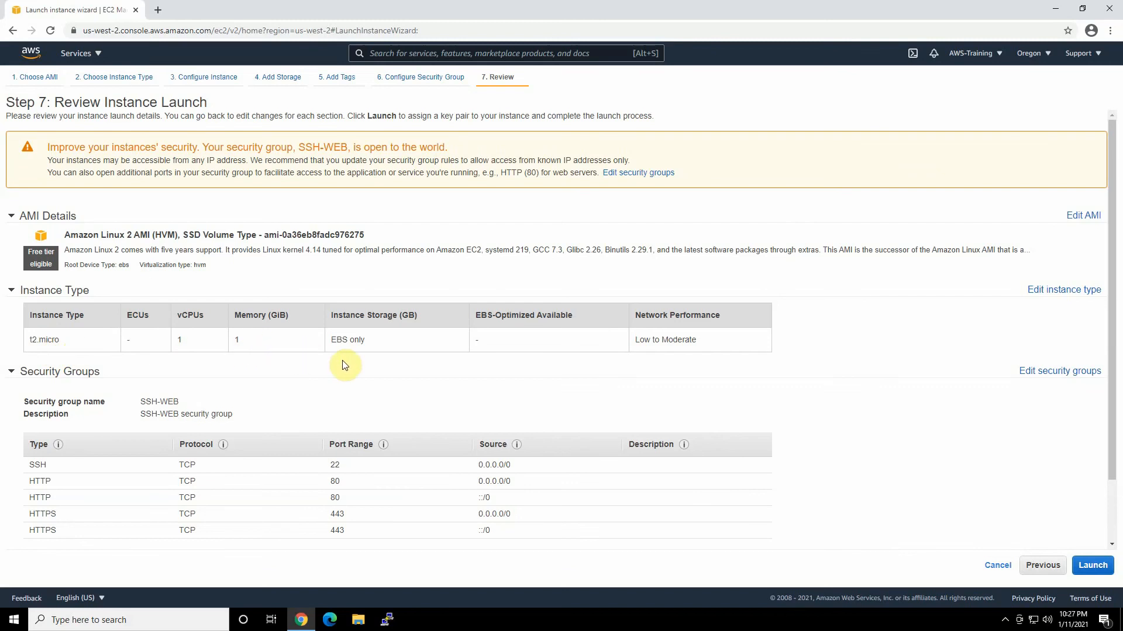
- Review the launch summary, including the security group rules, instance details, storage and tags
scroll(376, 364, down, 1)
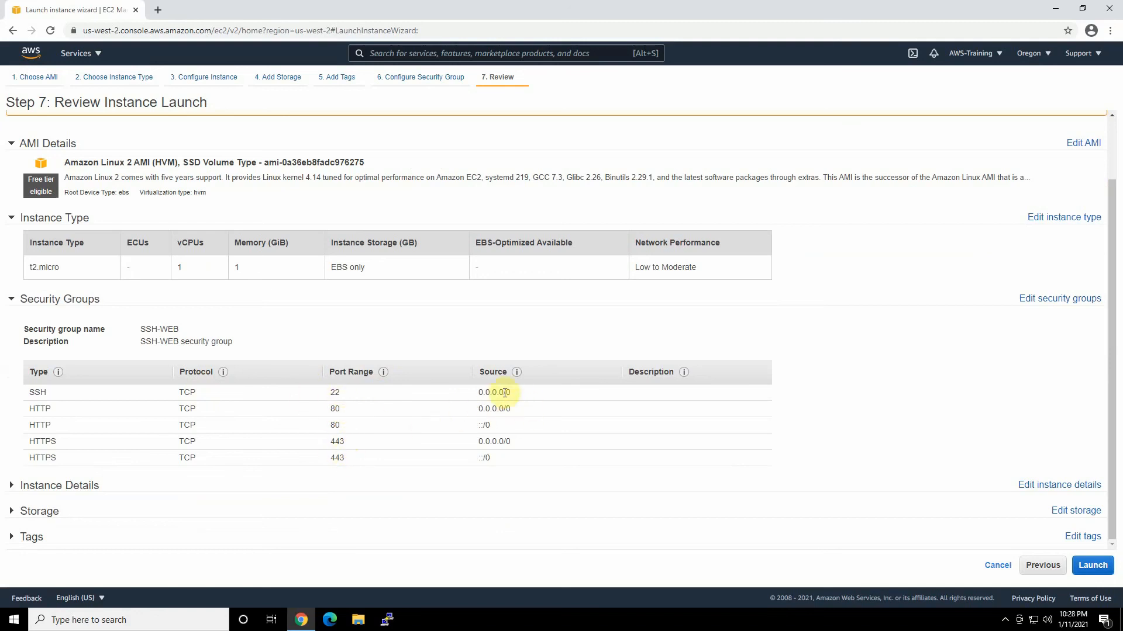
click(12, 485)
scroll(134, 477, down, 3)
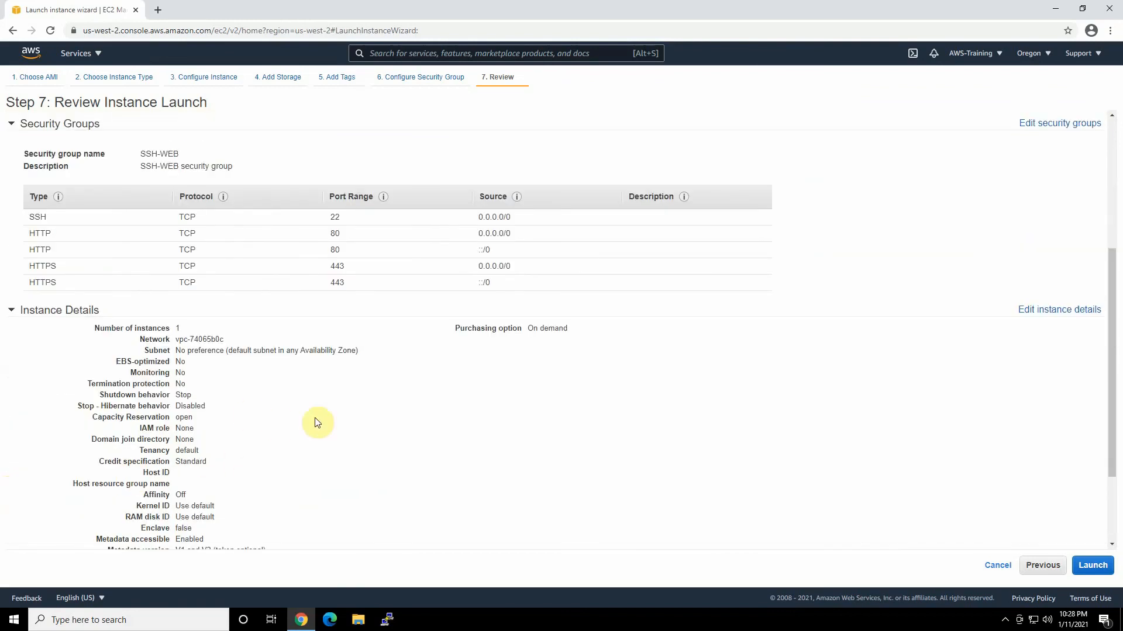
scroll(215, 409, down, 1)
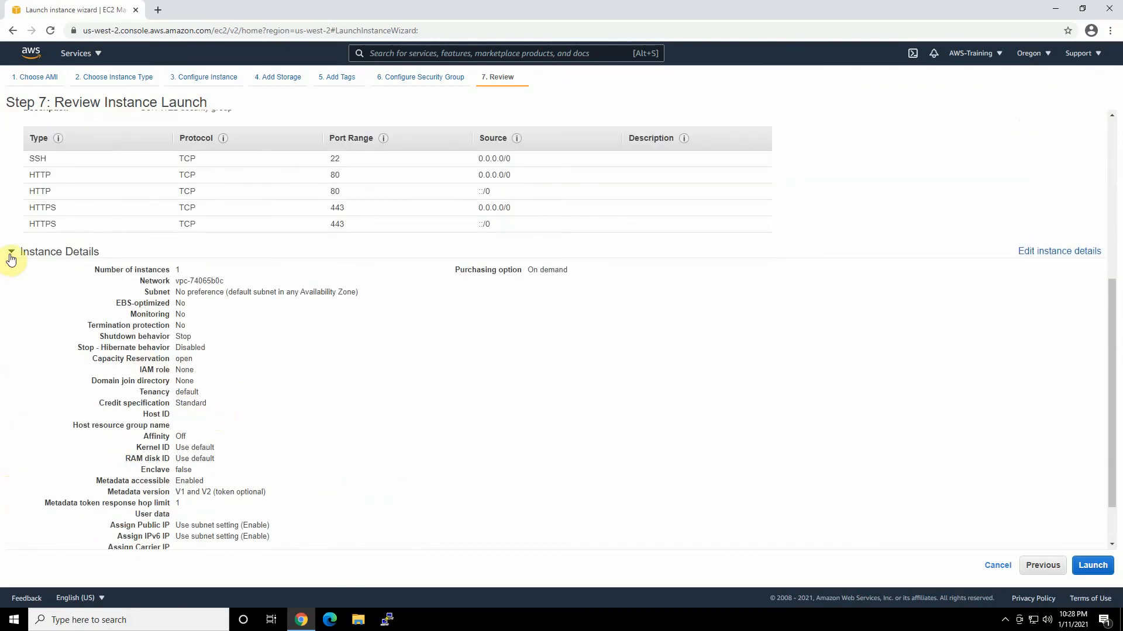
click(12, 252)
click(12, 512)
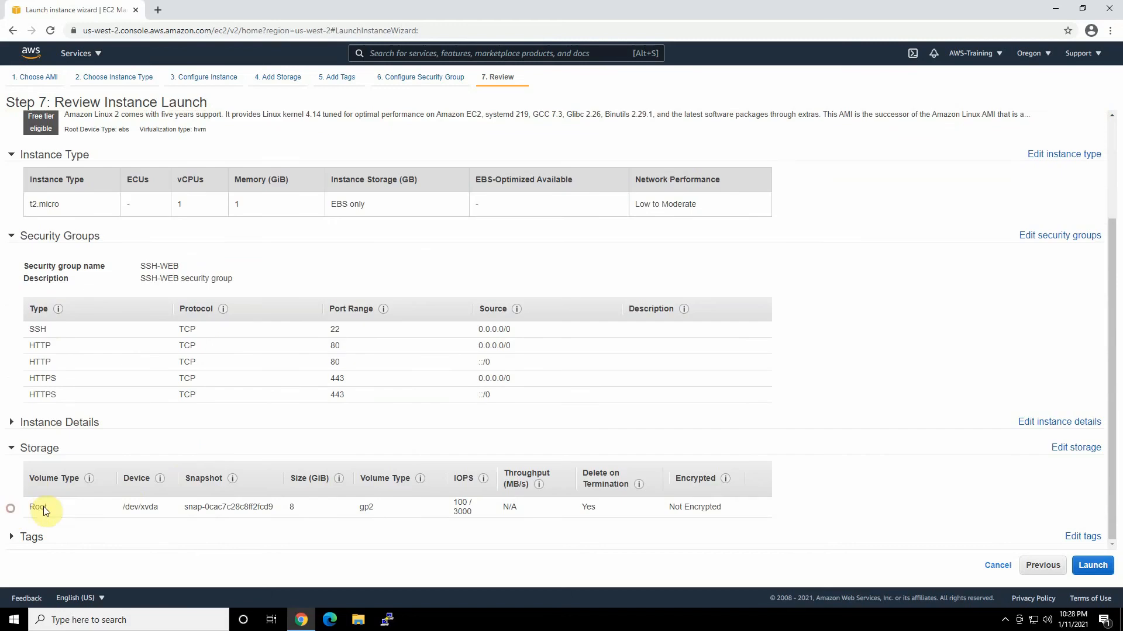
click(12, 453)
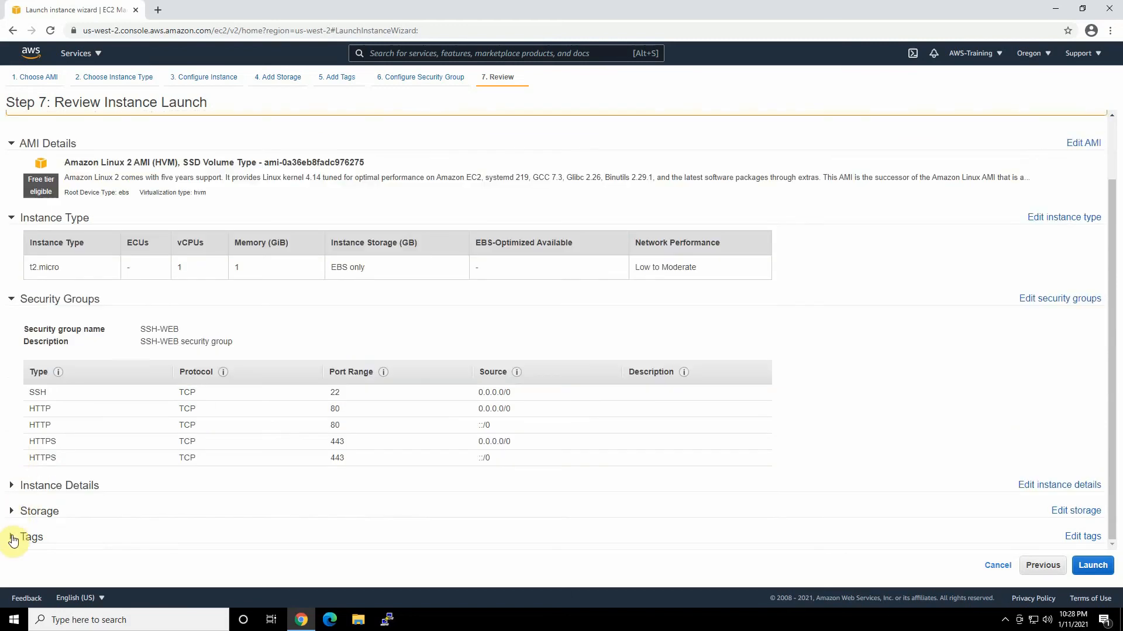
click(12, 536)
click(11, 502)
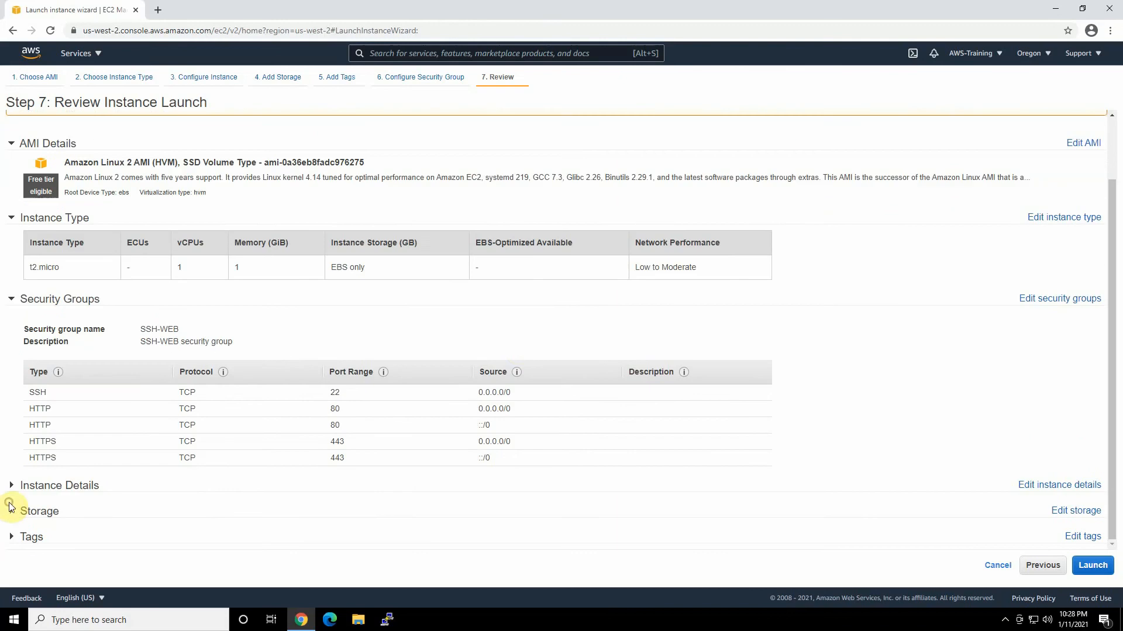
scroll(378, 222, up, 2)
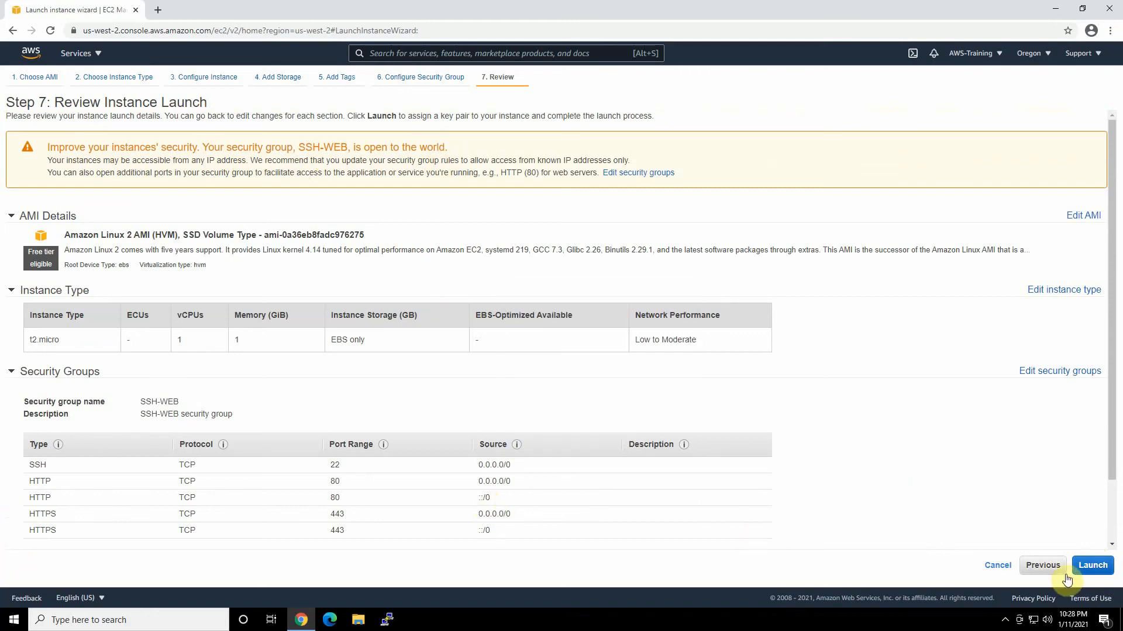
- Create and download a new key pair named AWS-Key and launch the instance with it
click(1093, 566)
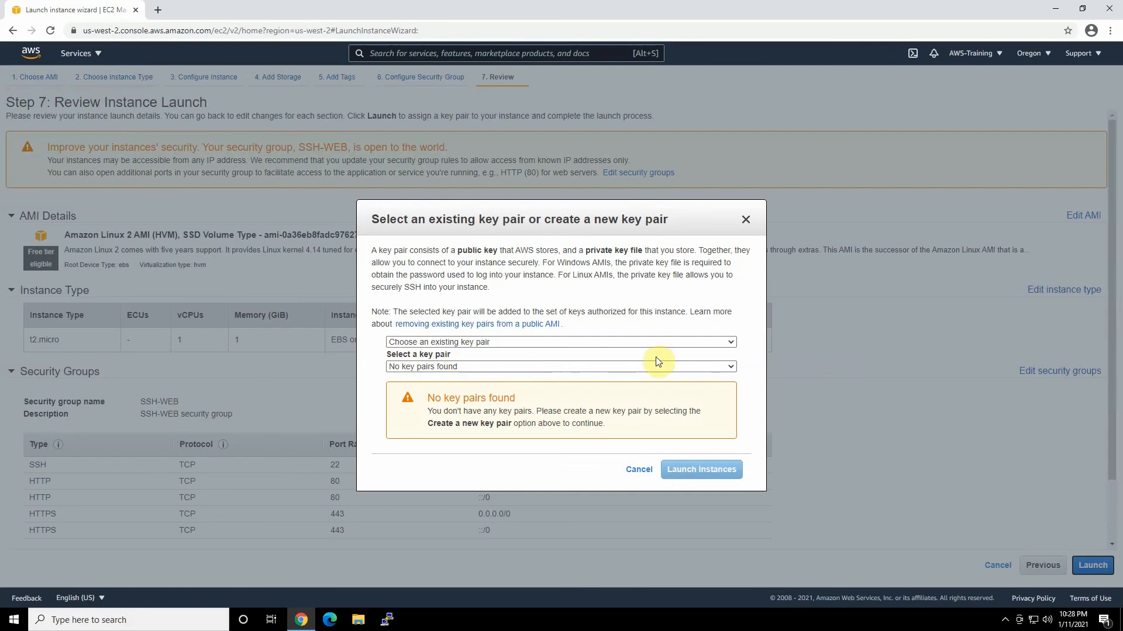
click(714, 342)
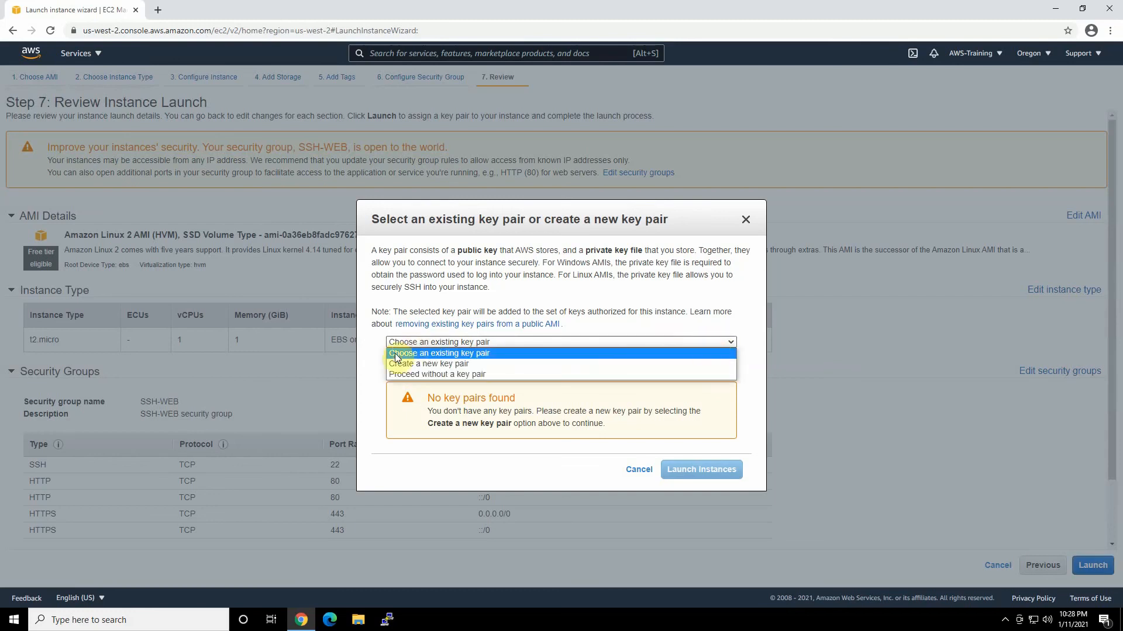
click(446, 365)
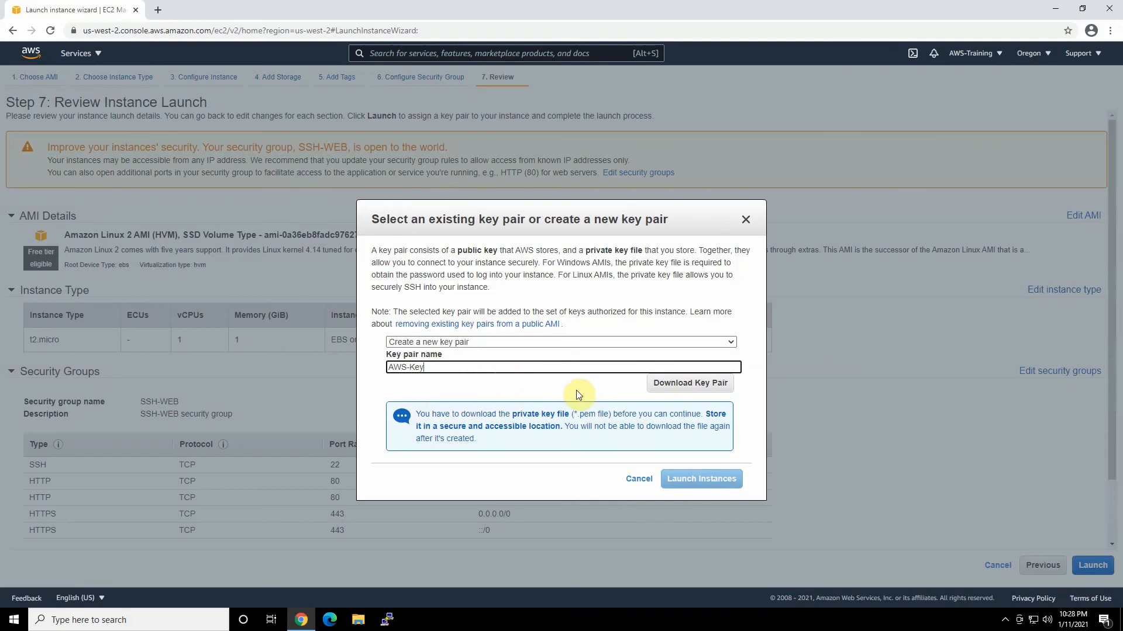
click(677, 386)
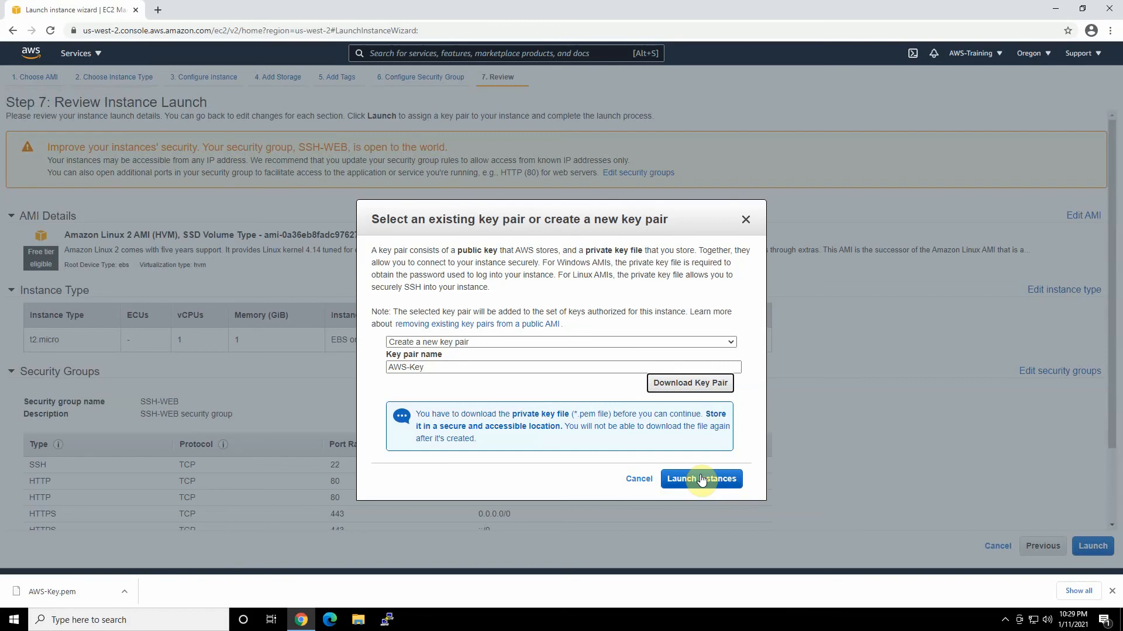
click(702, 479)
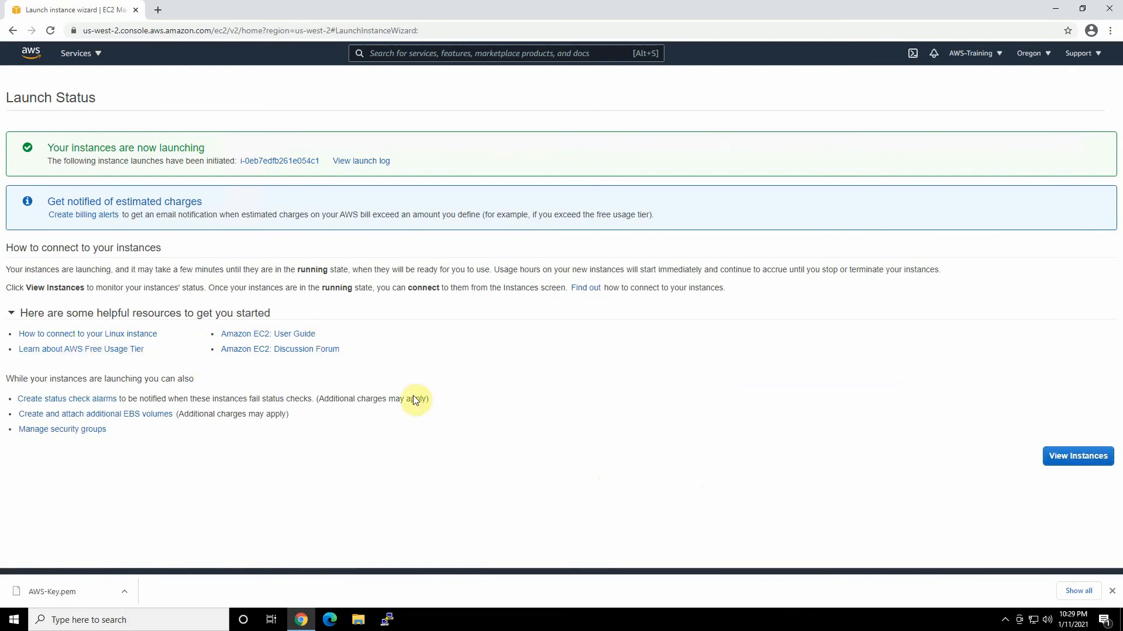
- Open the instances list and check Test-Linux-VM's state, availability zone, public address, security group and key name
click(1069, 461)
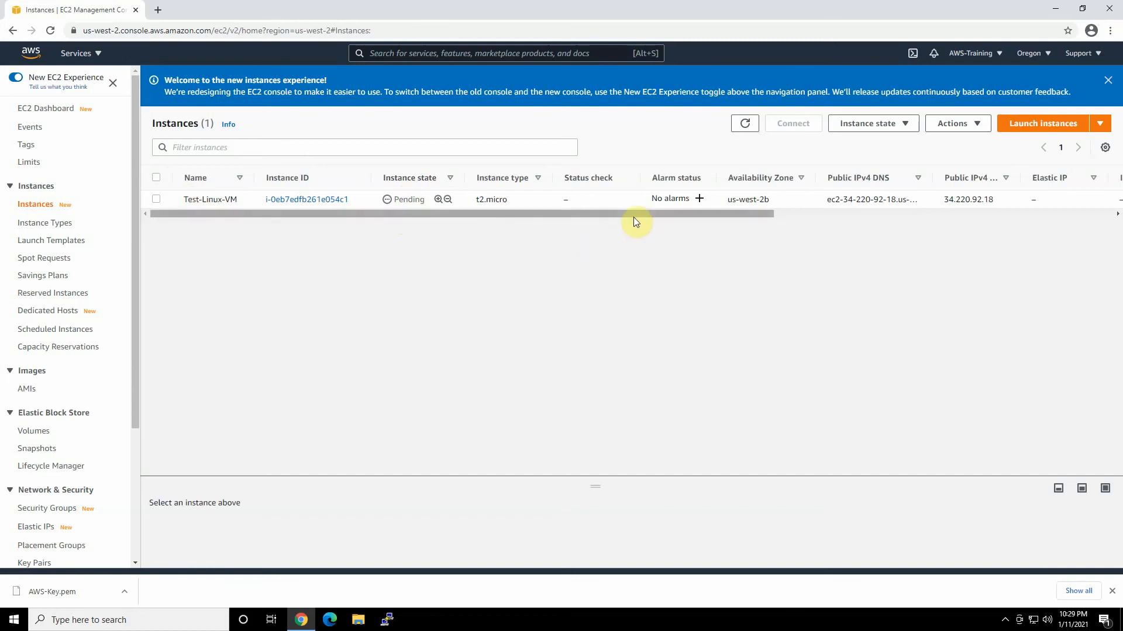
drag(632, 214, 696, 212)
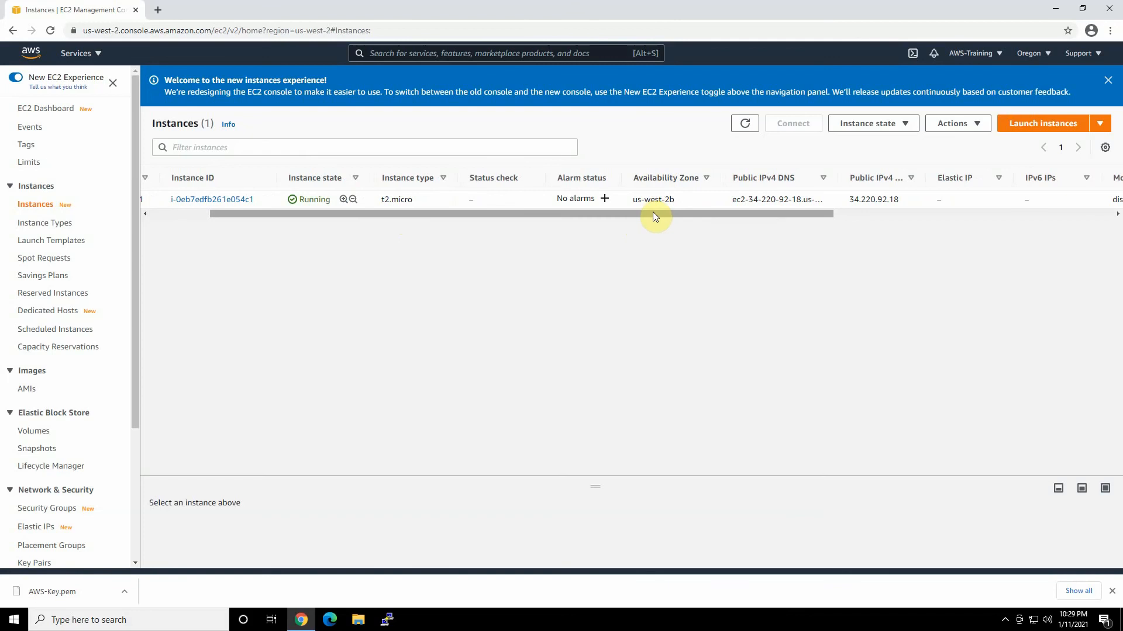
drag(654, 213, 675, 215)
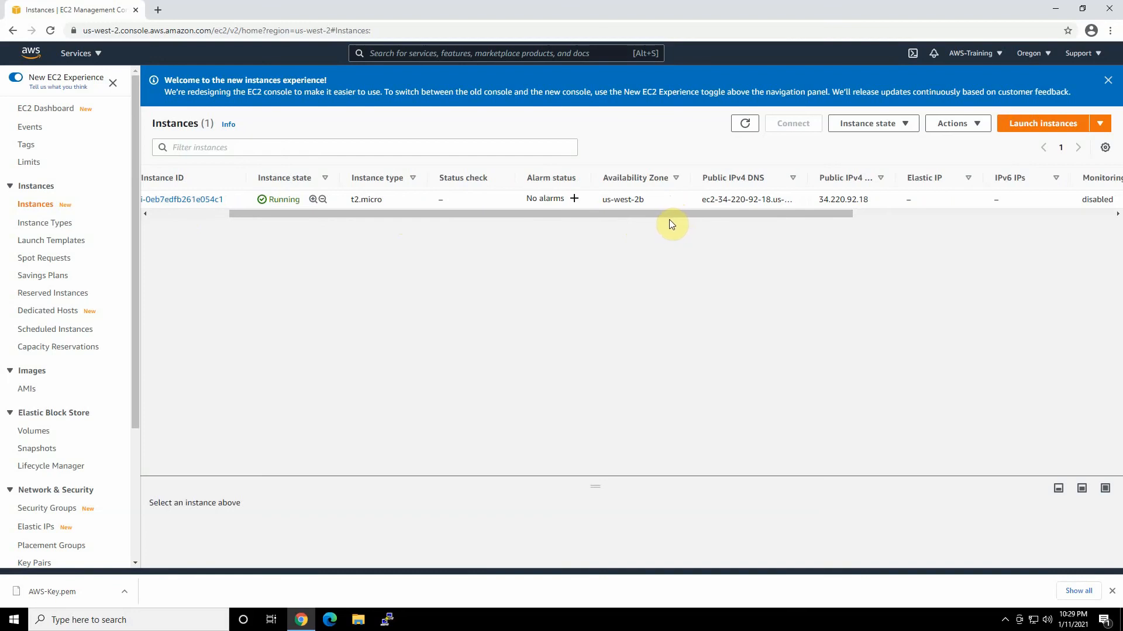
drag(685, 217, 708, 215)
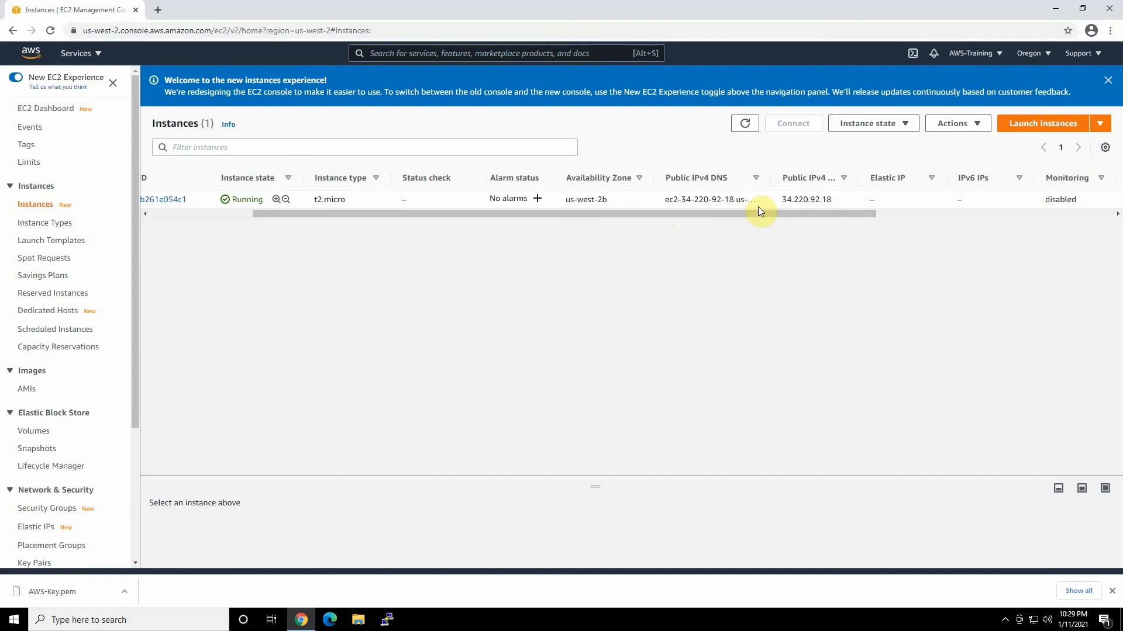
drag(802, 211, 1022, 211)
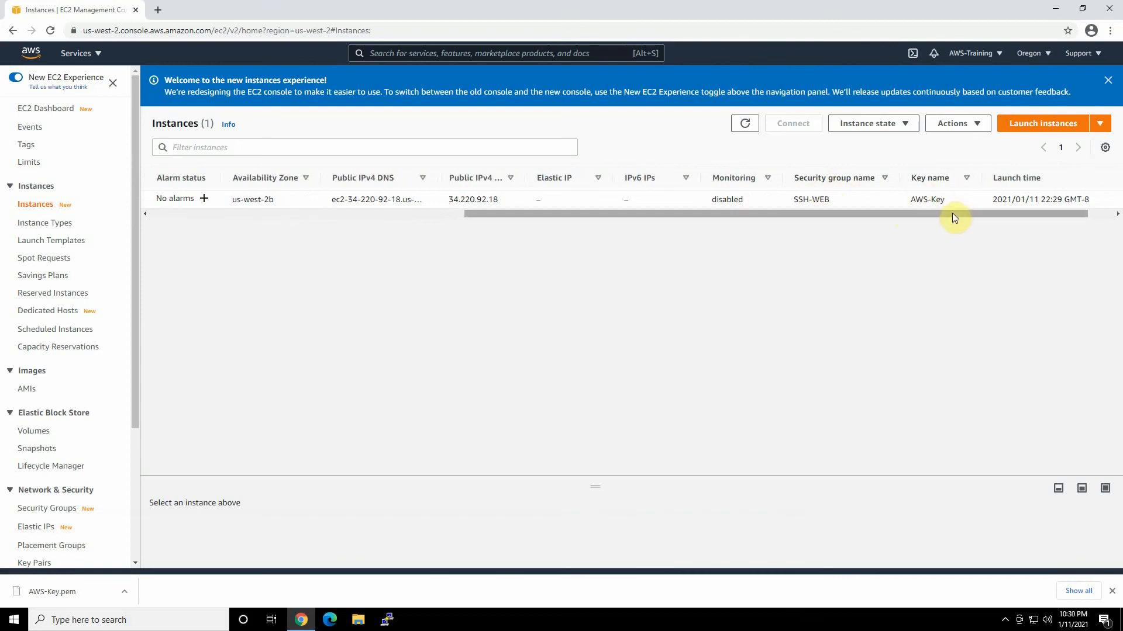
drag(1023, 213, 566, 227)
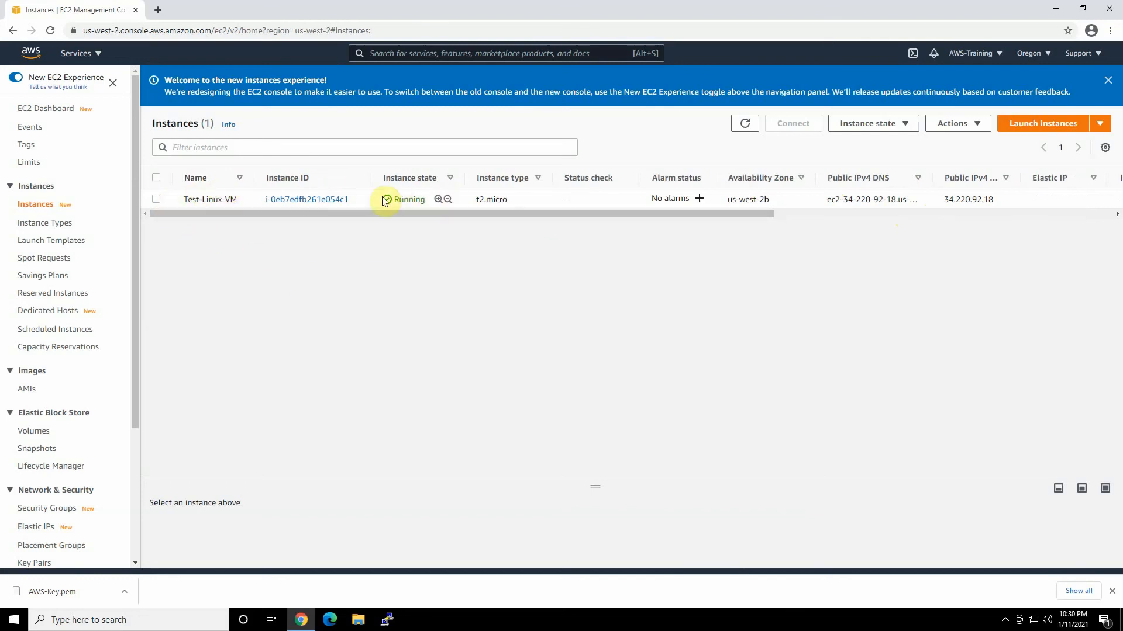
- Select Test-Linux-VM, enlarge its details pane and review the instance summary and instance details
click(157, 199)
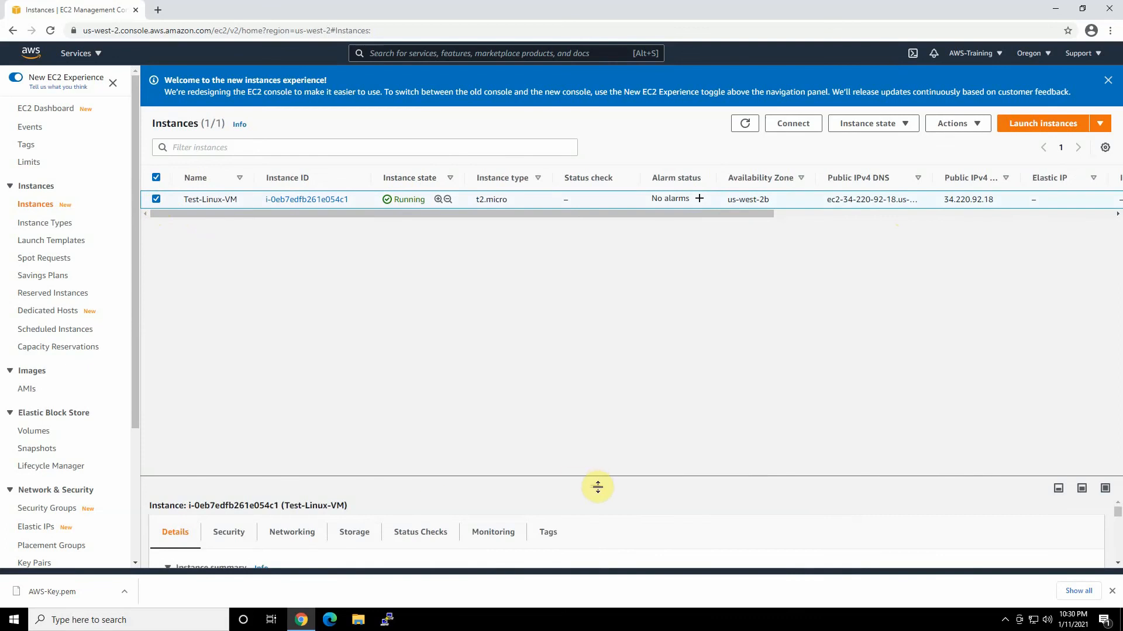
drag(598, 487, 606, 263)
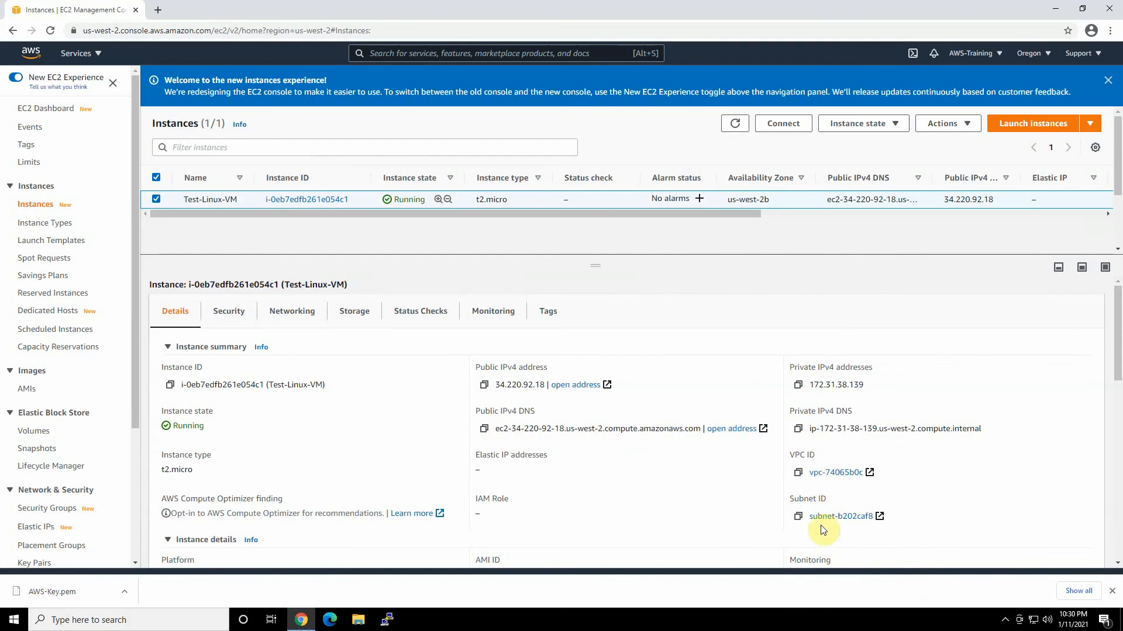
scroll(316, 444, down, 1)
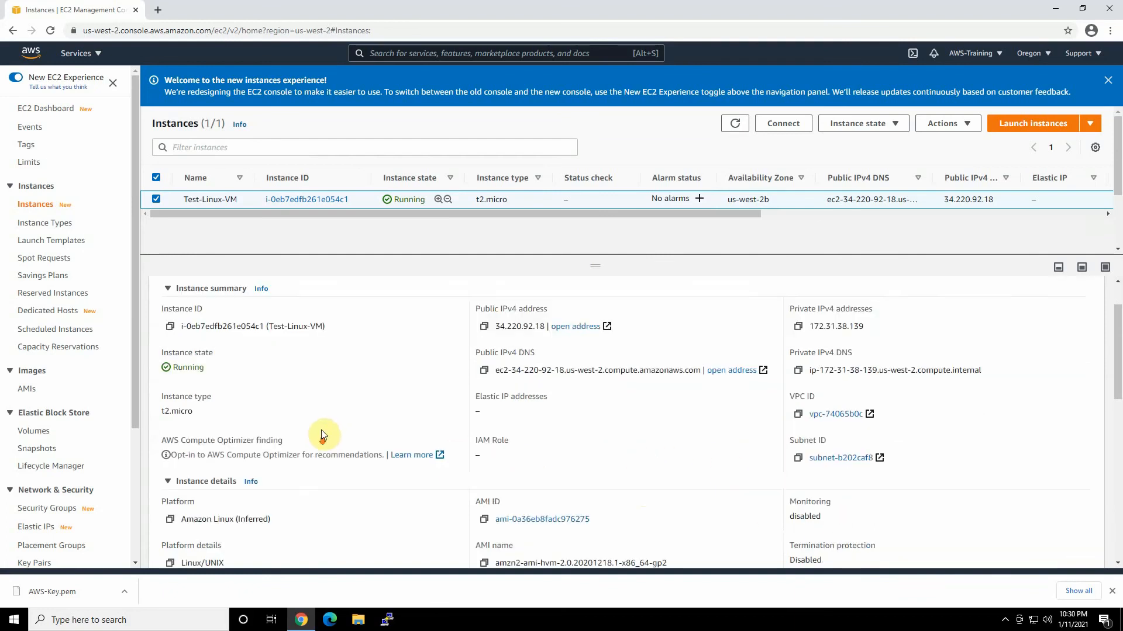
scroll(327, 433, down, 1)
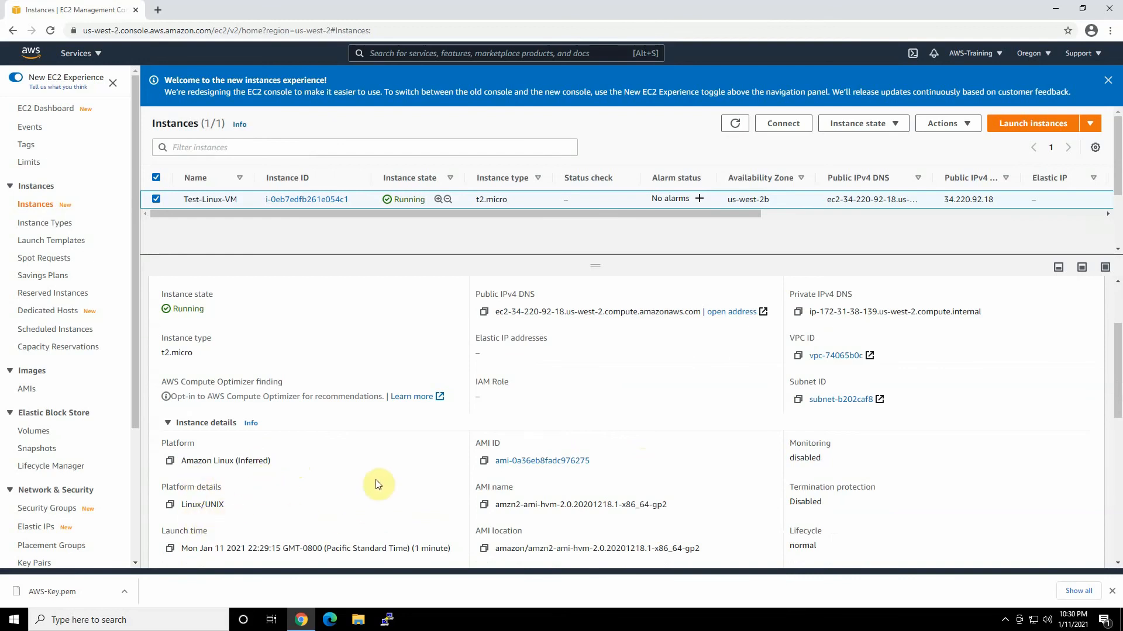
scroll(381, 453, up, 2)
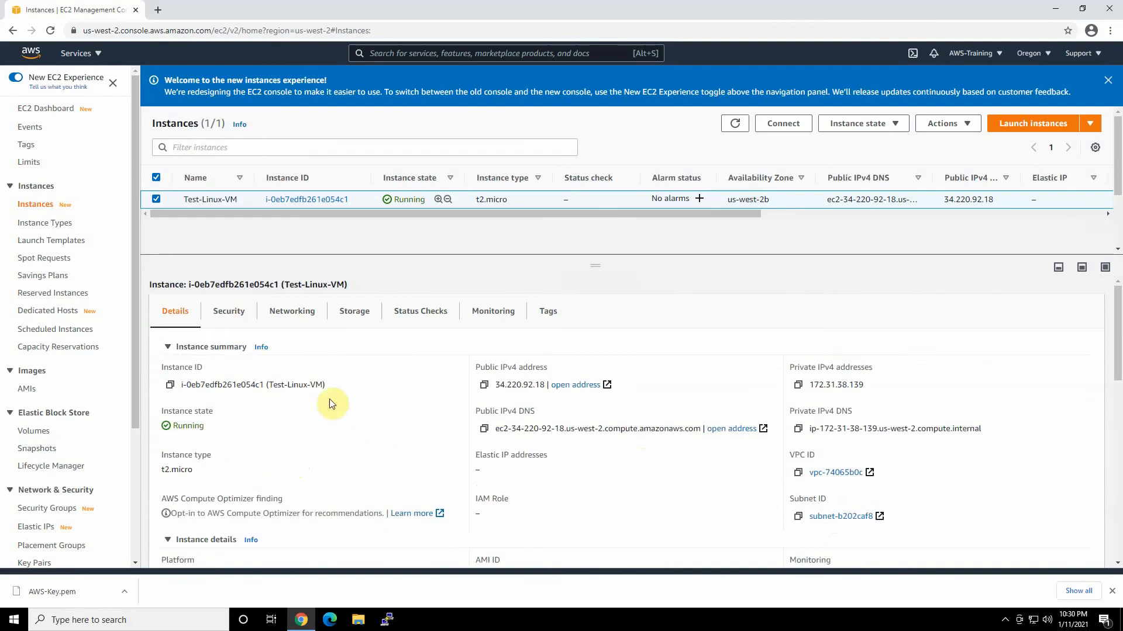
- Examine Test-Linux-VM's security details with the inbound and outbound rules of its SSH-WEB group
click(232, 312)
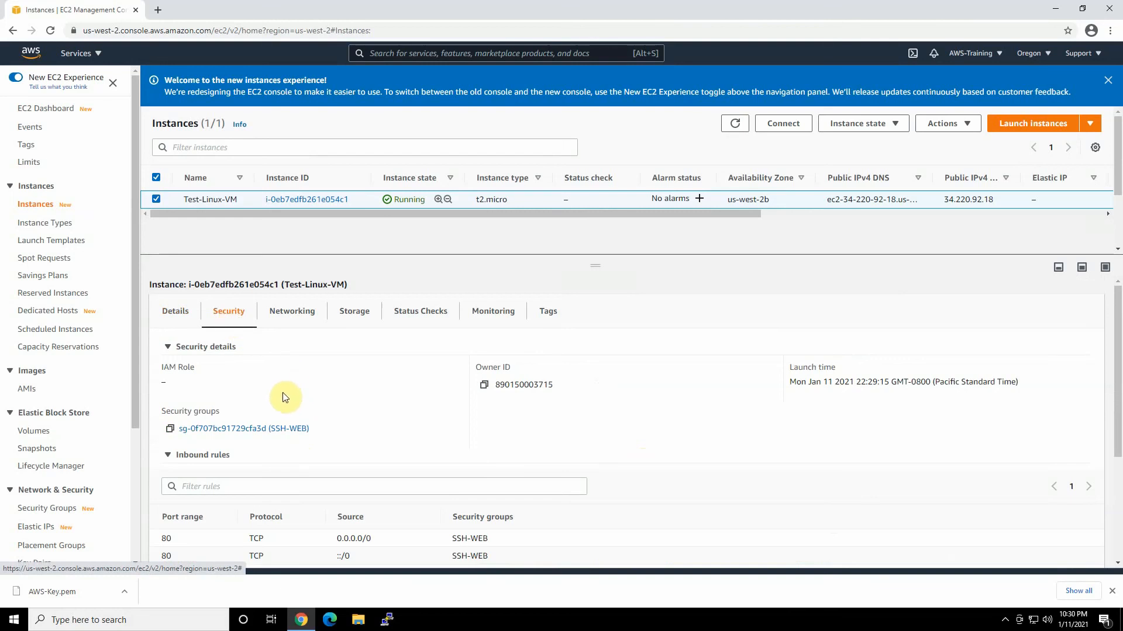
scroll(289, 403, down, 3)
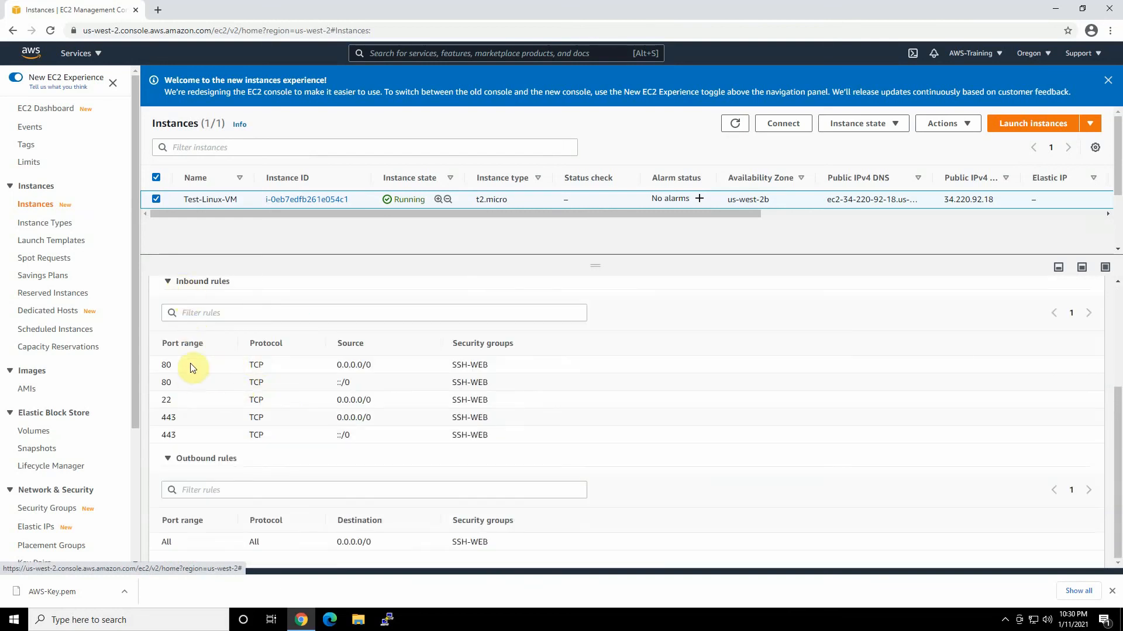
scroll(213, 411, down, 1)
scroll(293, 523, up, 2)
scroll(293, 518, up, 1)
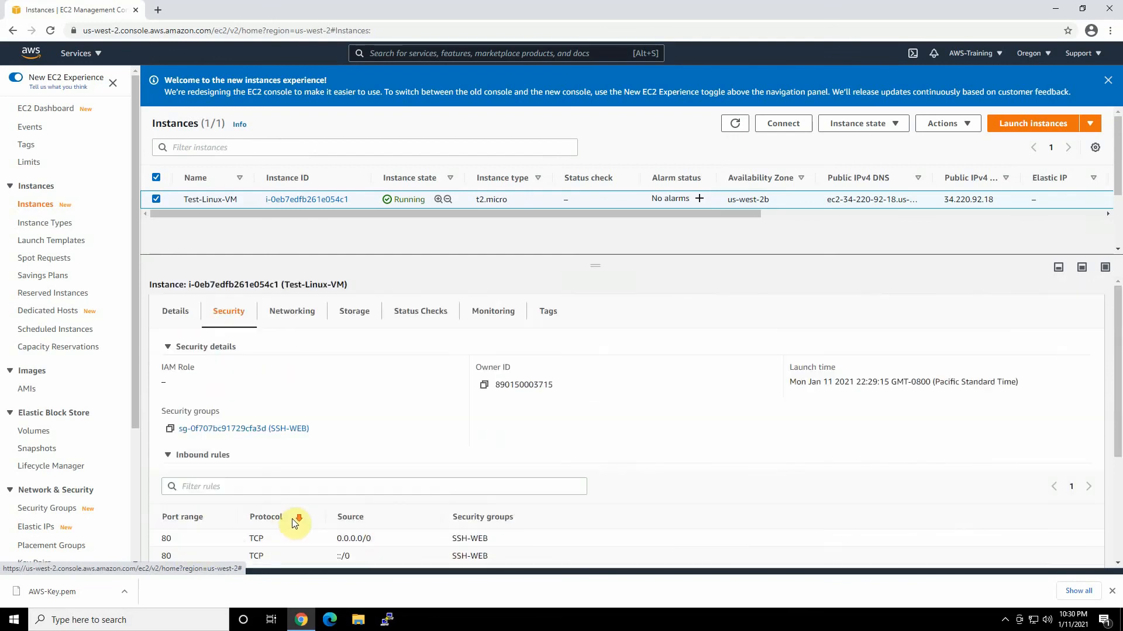
scroll(292, 518, down, 4)
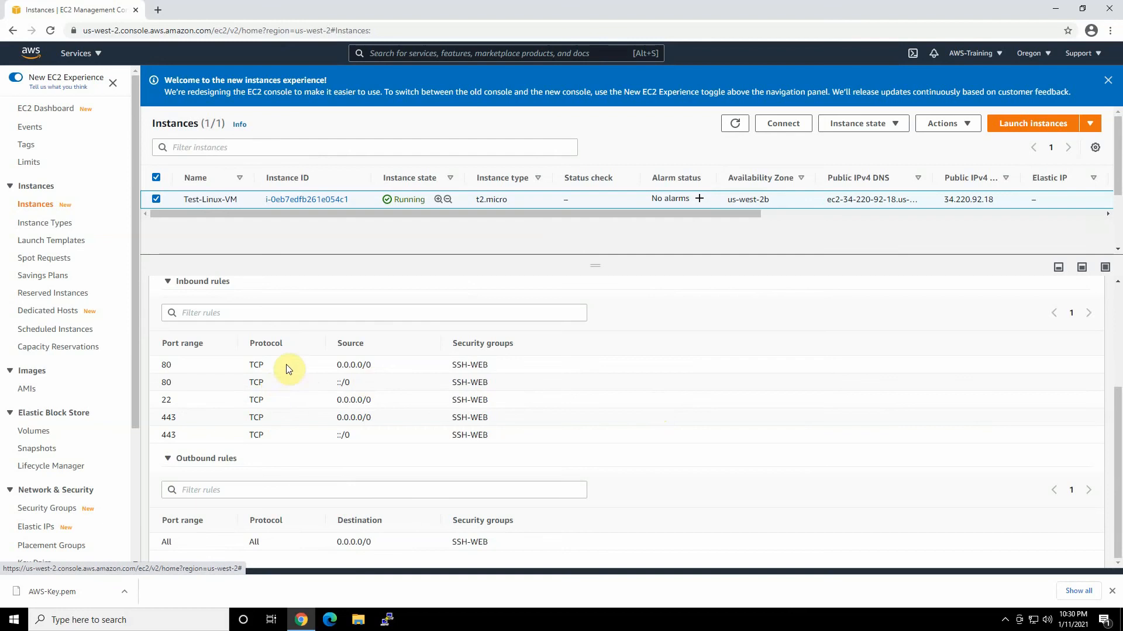
- Review Test-Linux-VM's networking details, its root and block device storage, and its system and instance status checks
scroll(293, 369, up, 4)
scroll(304, 375, down, 2)
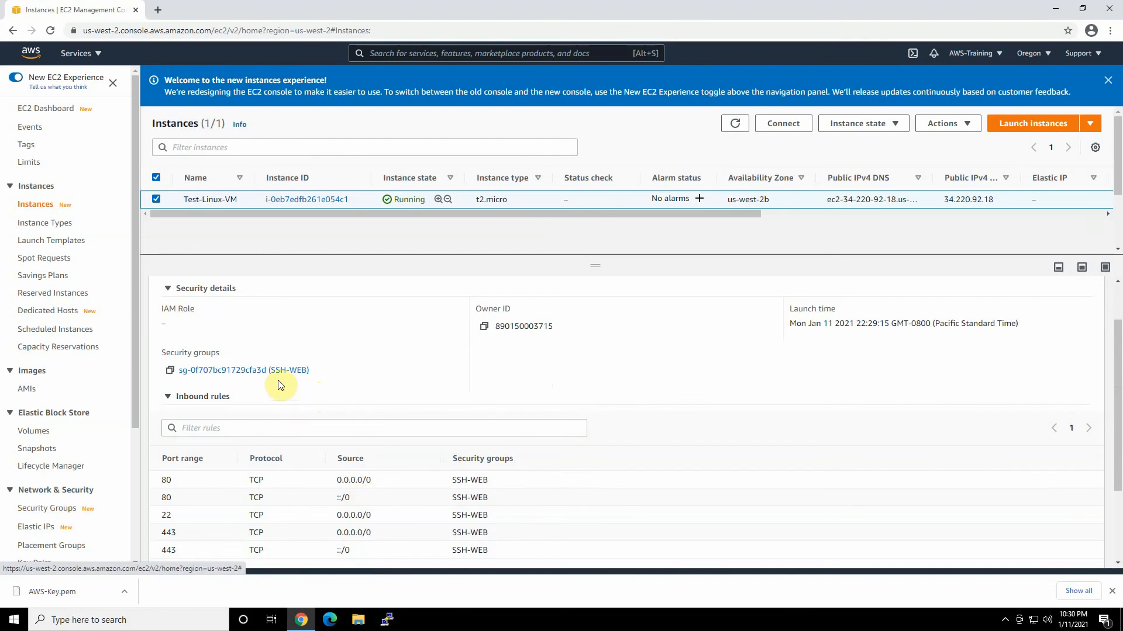
scroll(324, 377, up, 1)
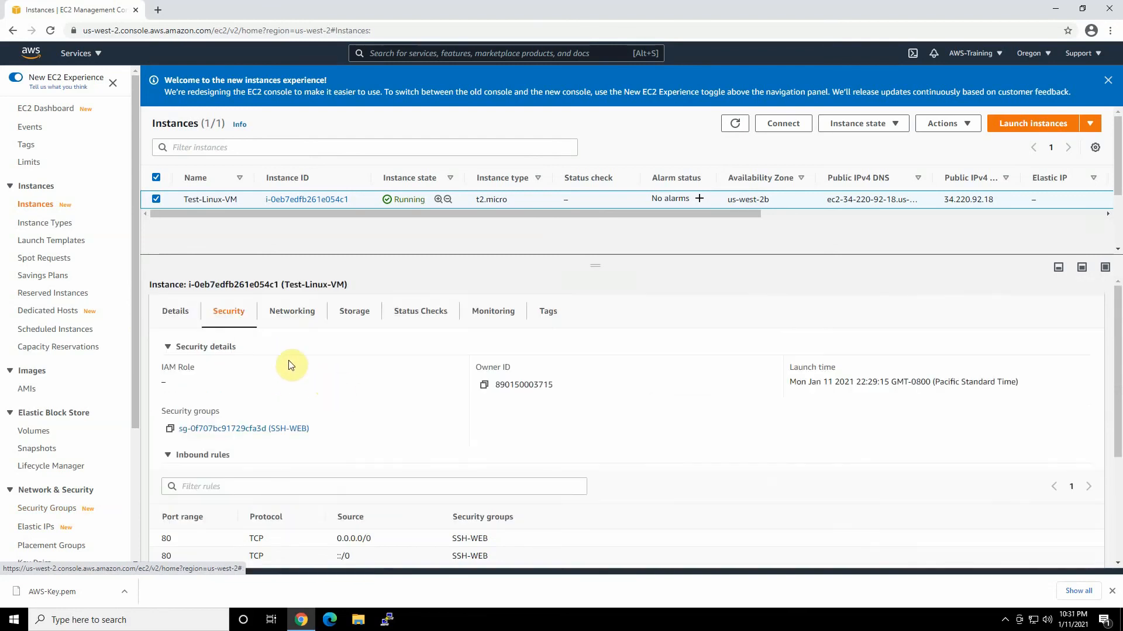
click(292, 319)
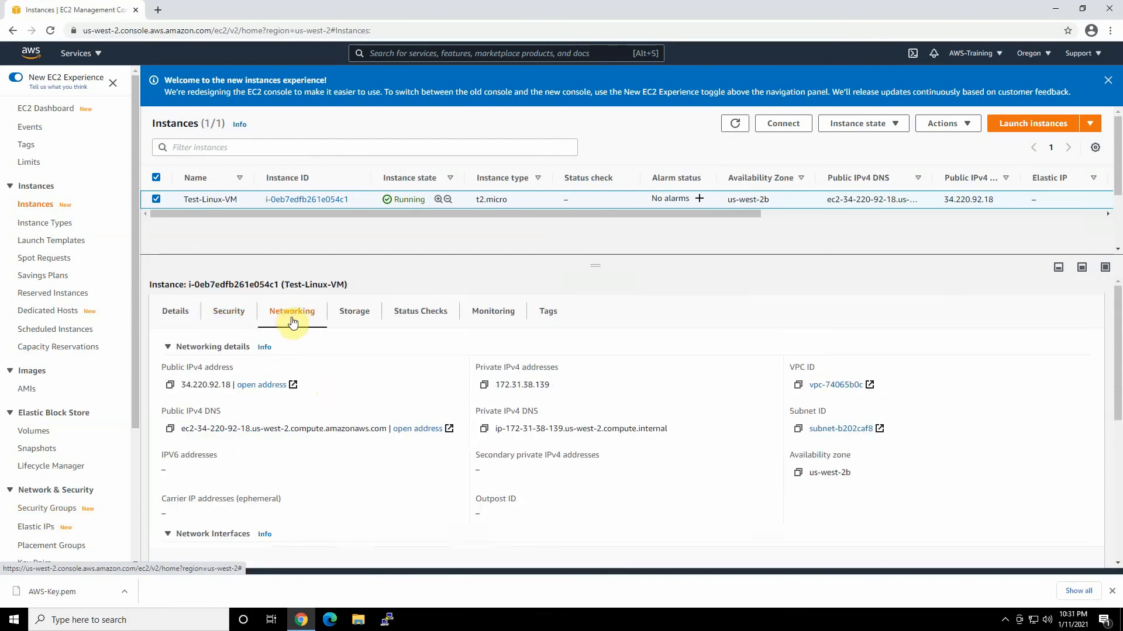
click(338, 315)
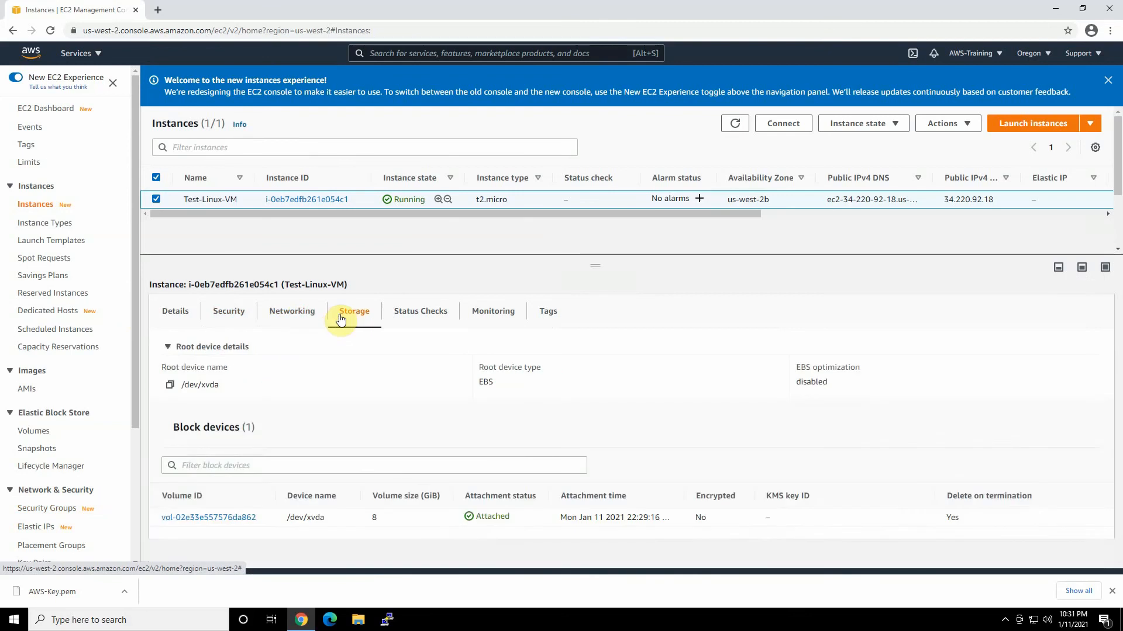
click(412, 323)
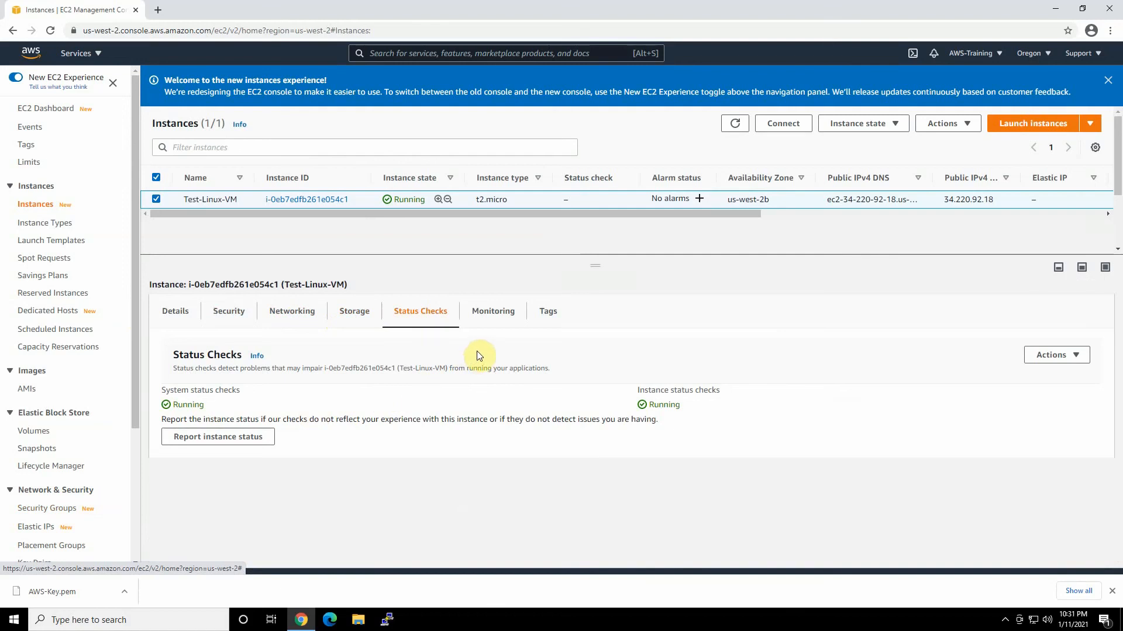
- Examine Test-Linux-VM's monitoring graphs for CPU, network and disk activity, and check its tags
click(484, 316)
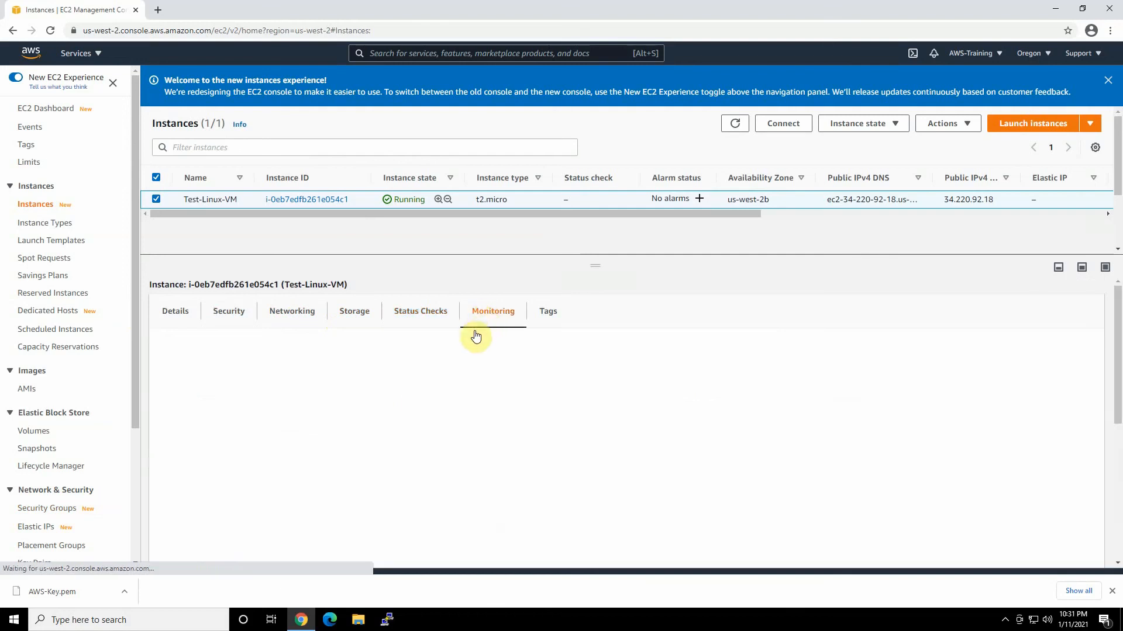
scroll(413, 375, down, 1)
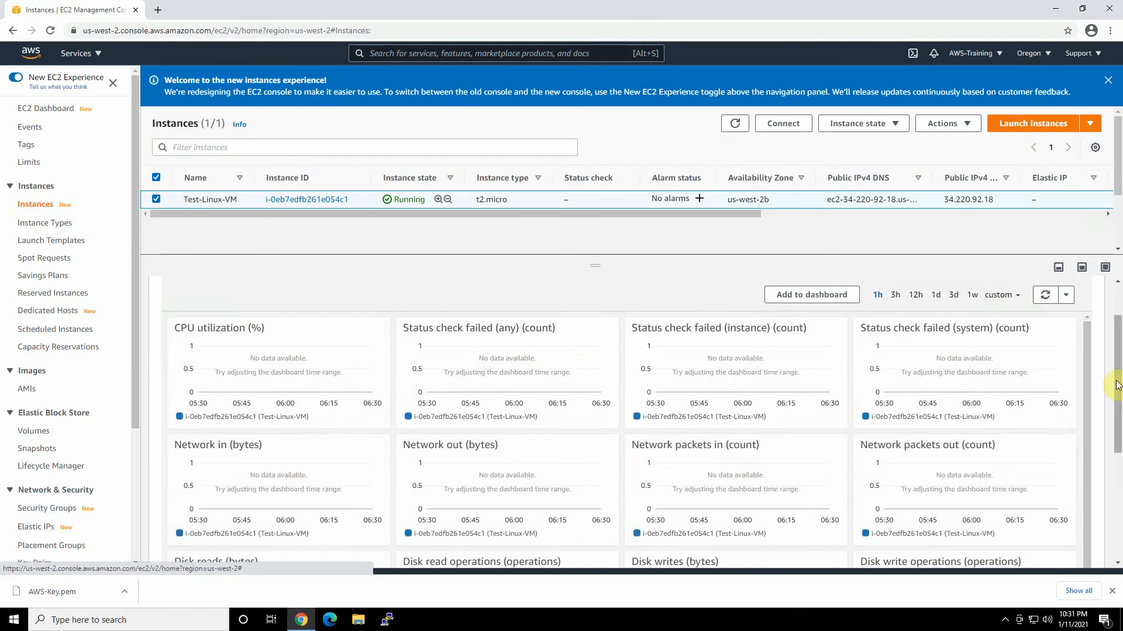
scroll(995, 394, down, 1)
scroll(906, 403, down, 3)
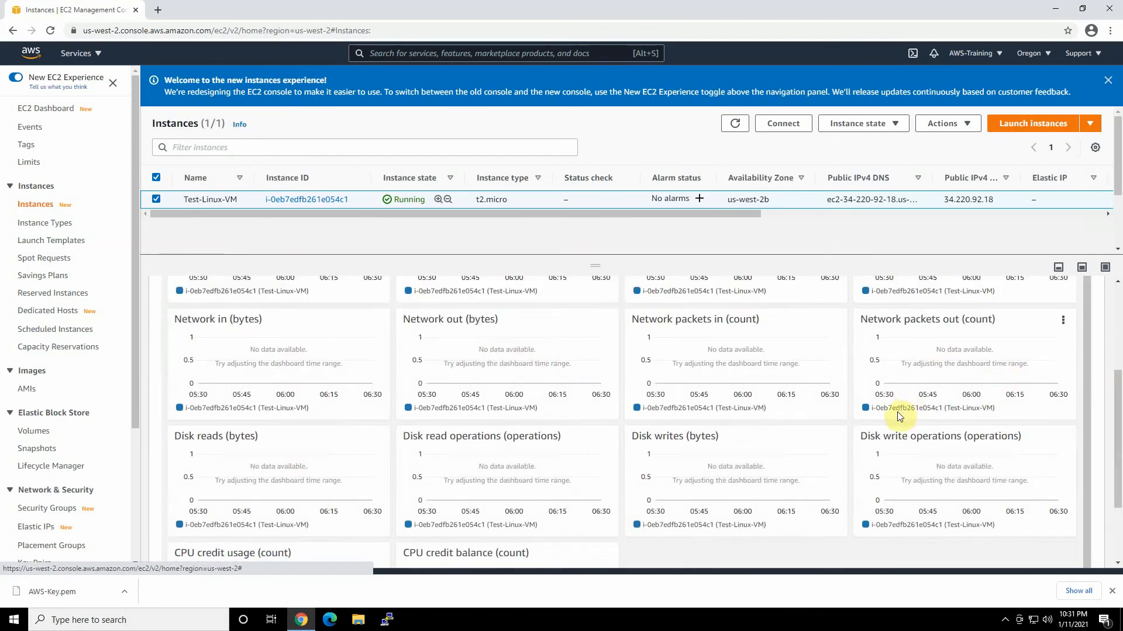
scroll(671, 380, up, 1)
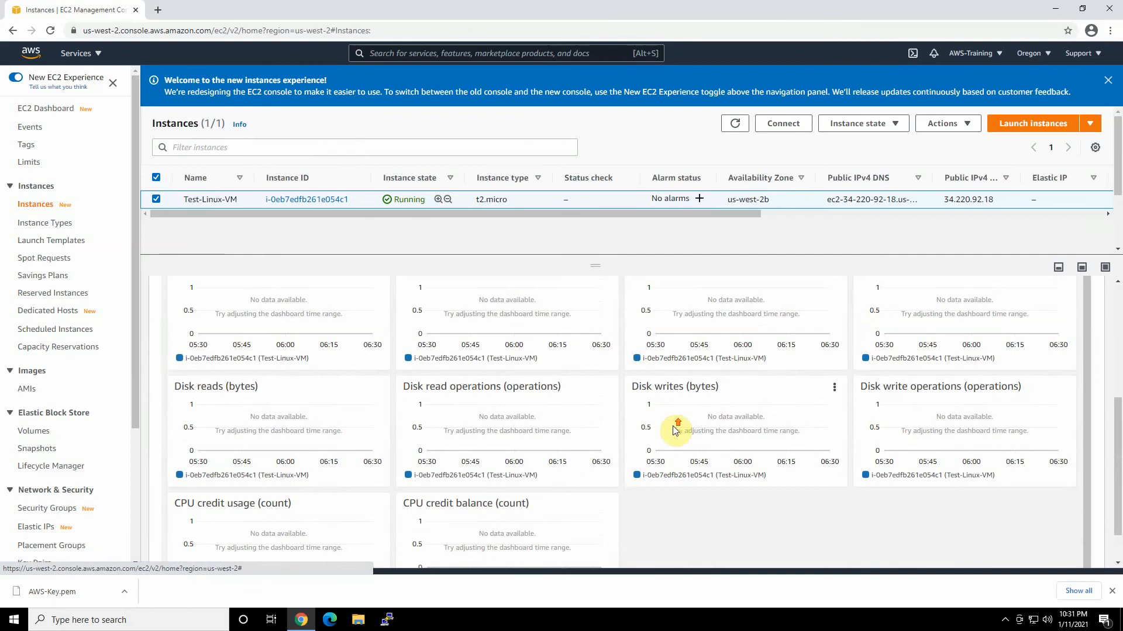
scroll(642, 354, up, 4)
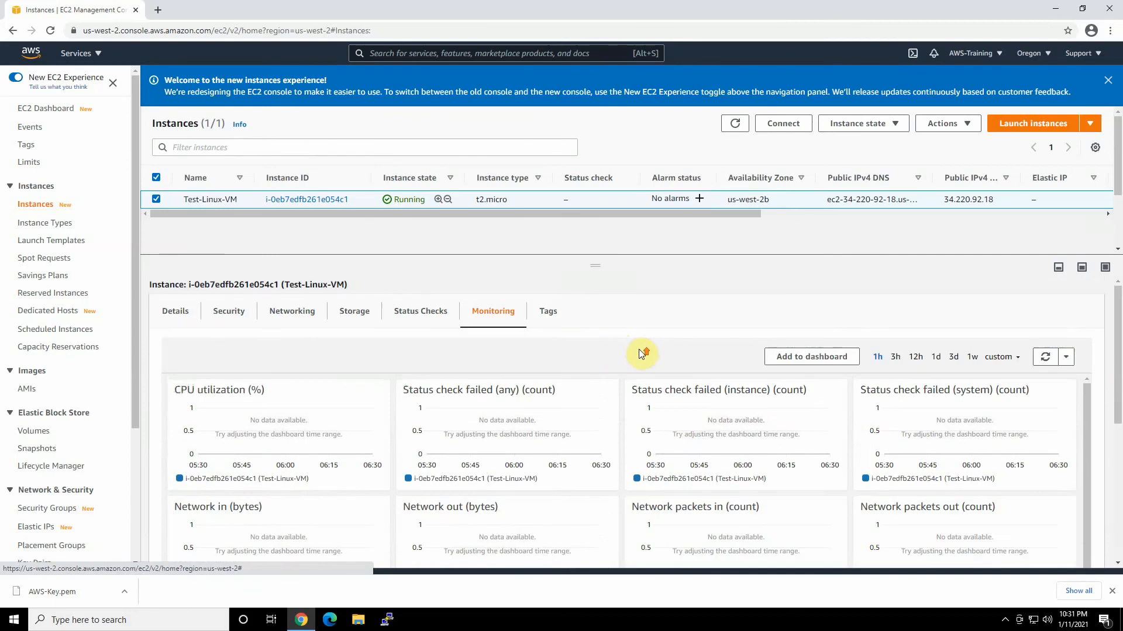
click(560, 316)
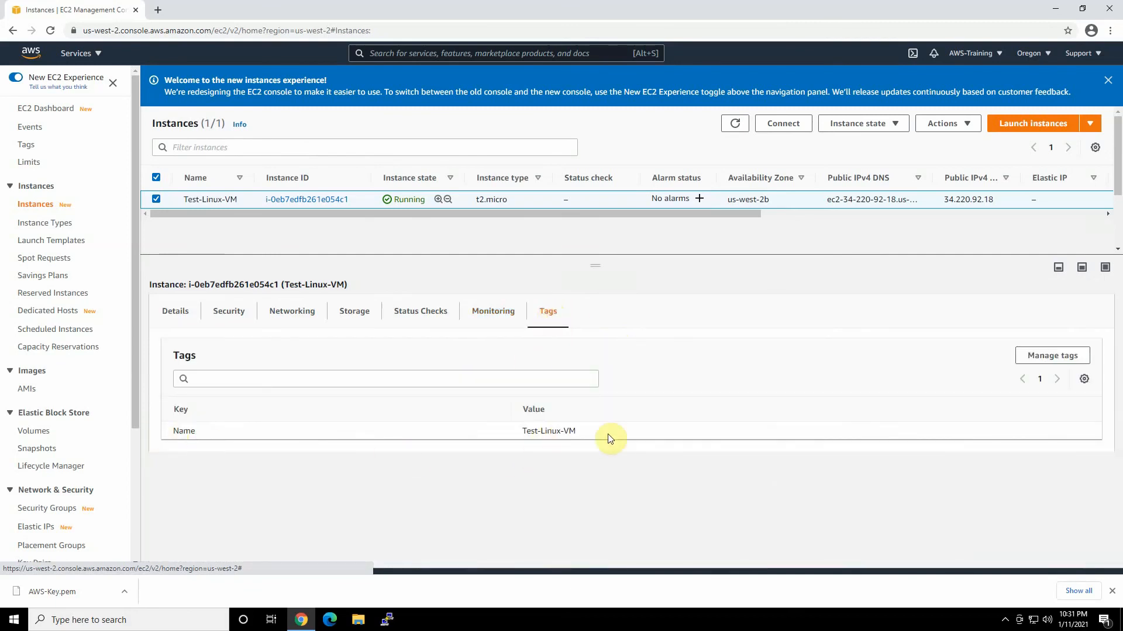